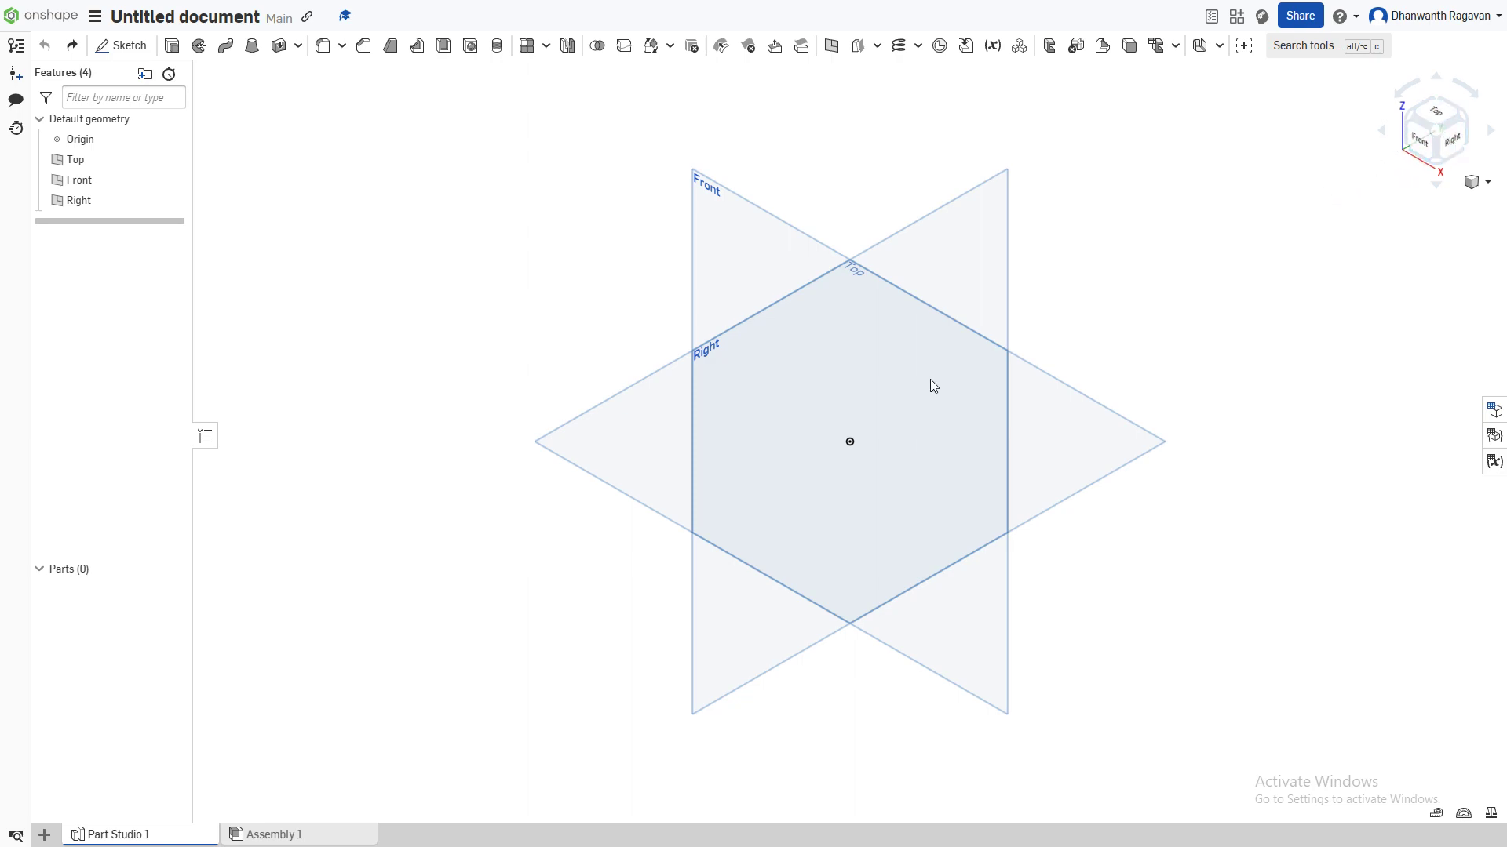
# Step: Orient the view normal to the Front plane from its feature-tree menu
pyautogui.rightClick(110, 184)
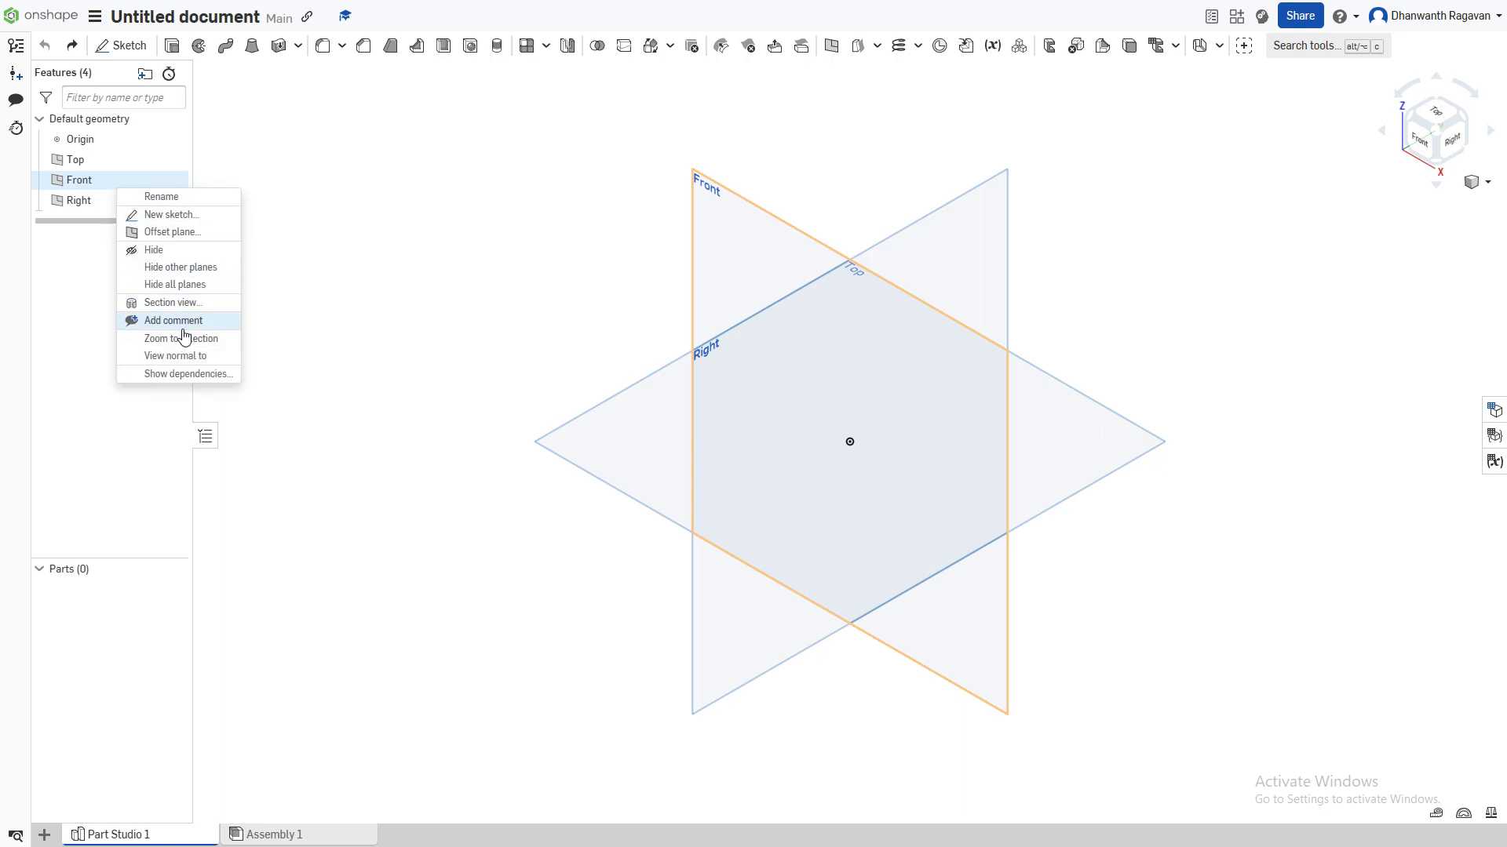
pyautogui.click(178, 355)
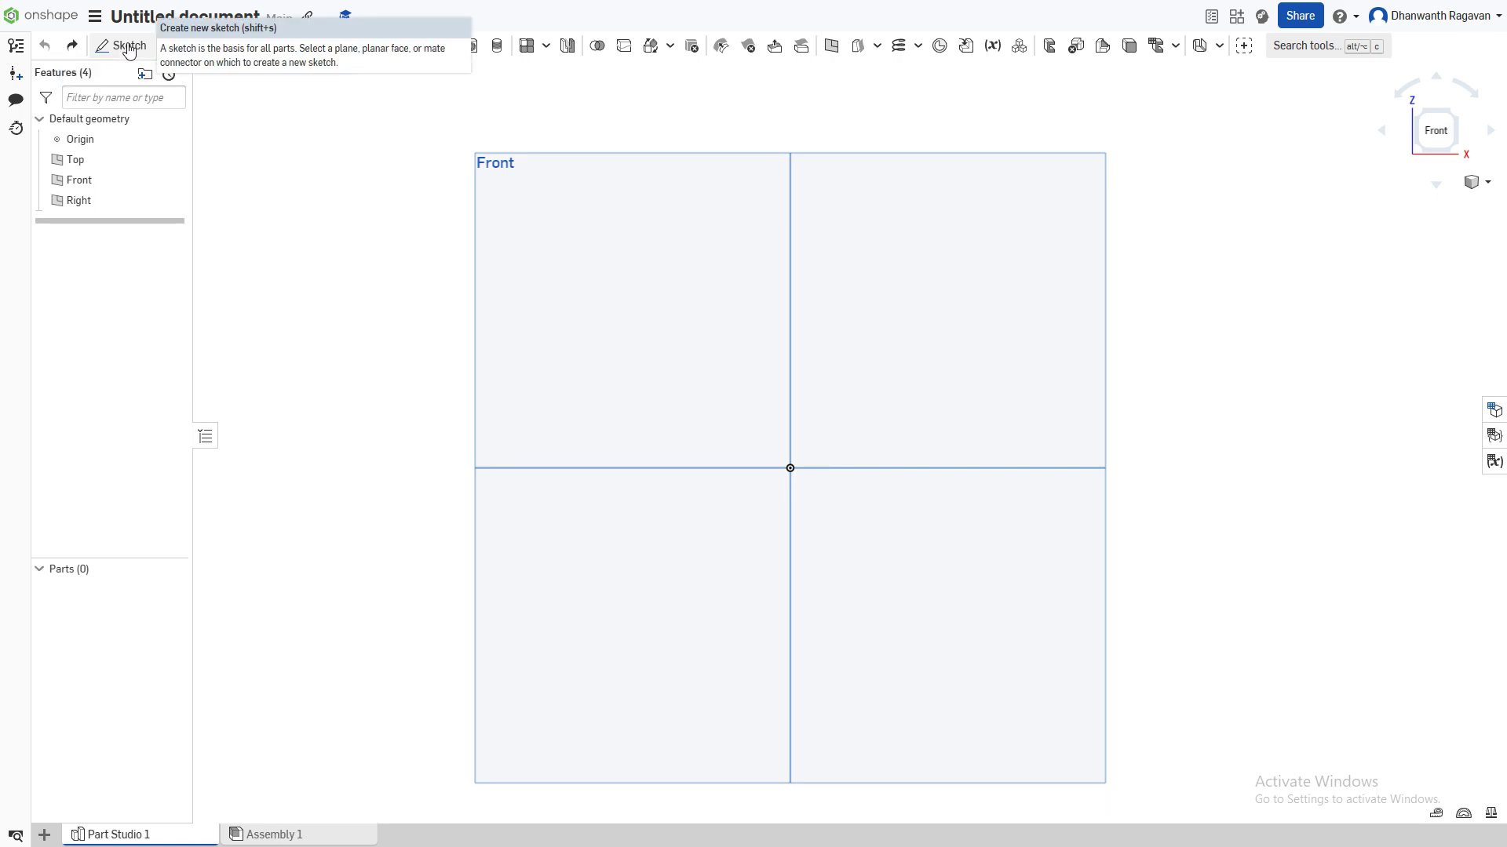
# Step: Start a sketch on the Front plane with a vertical line down to the origin and a short bottom horizontal line
pyautogui.click(128, 47)
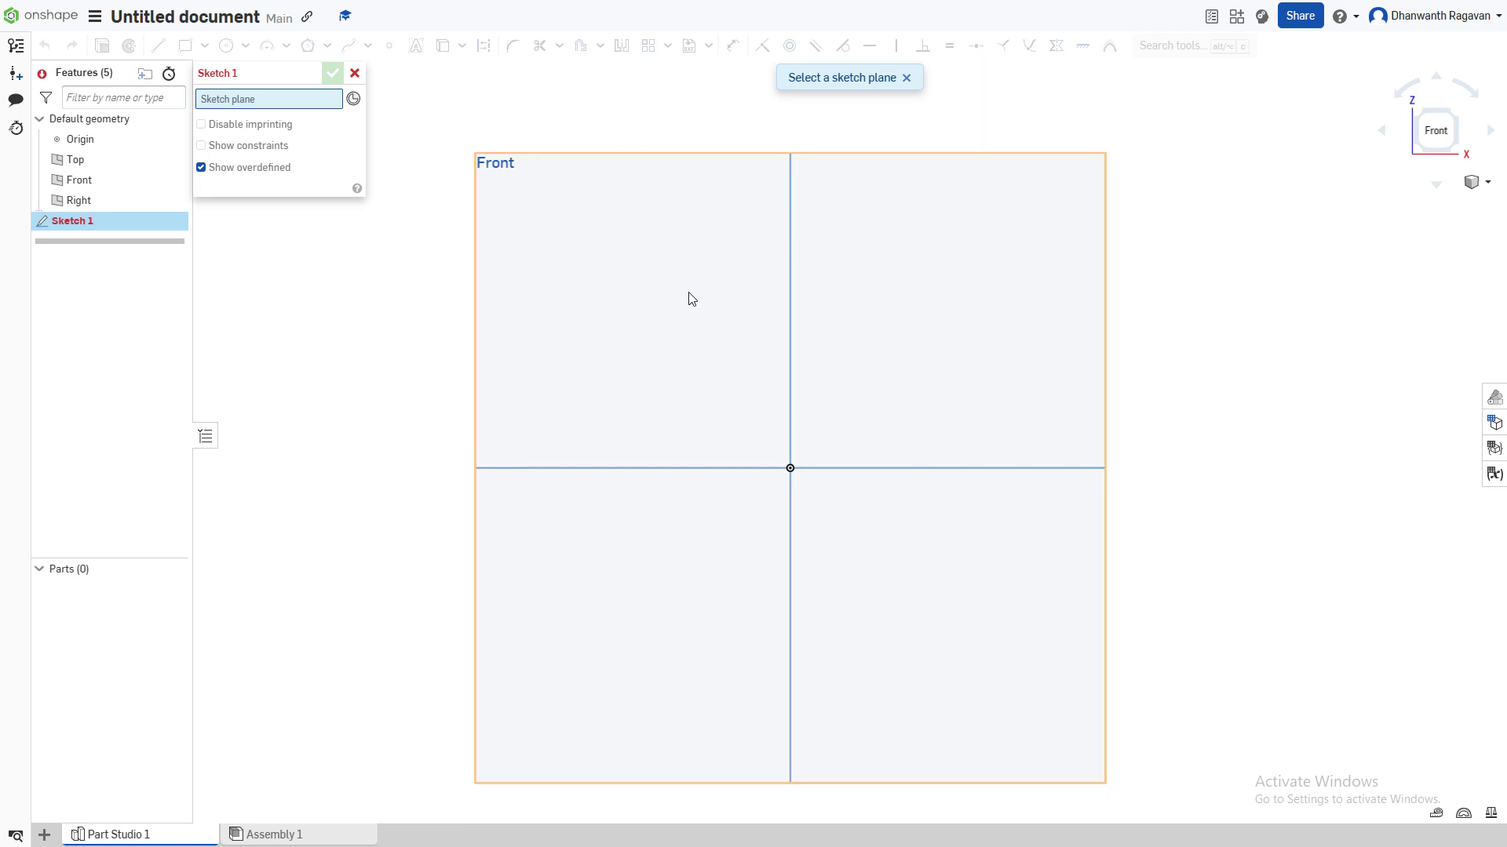
pyautogui.click(844, 299)
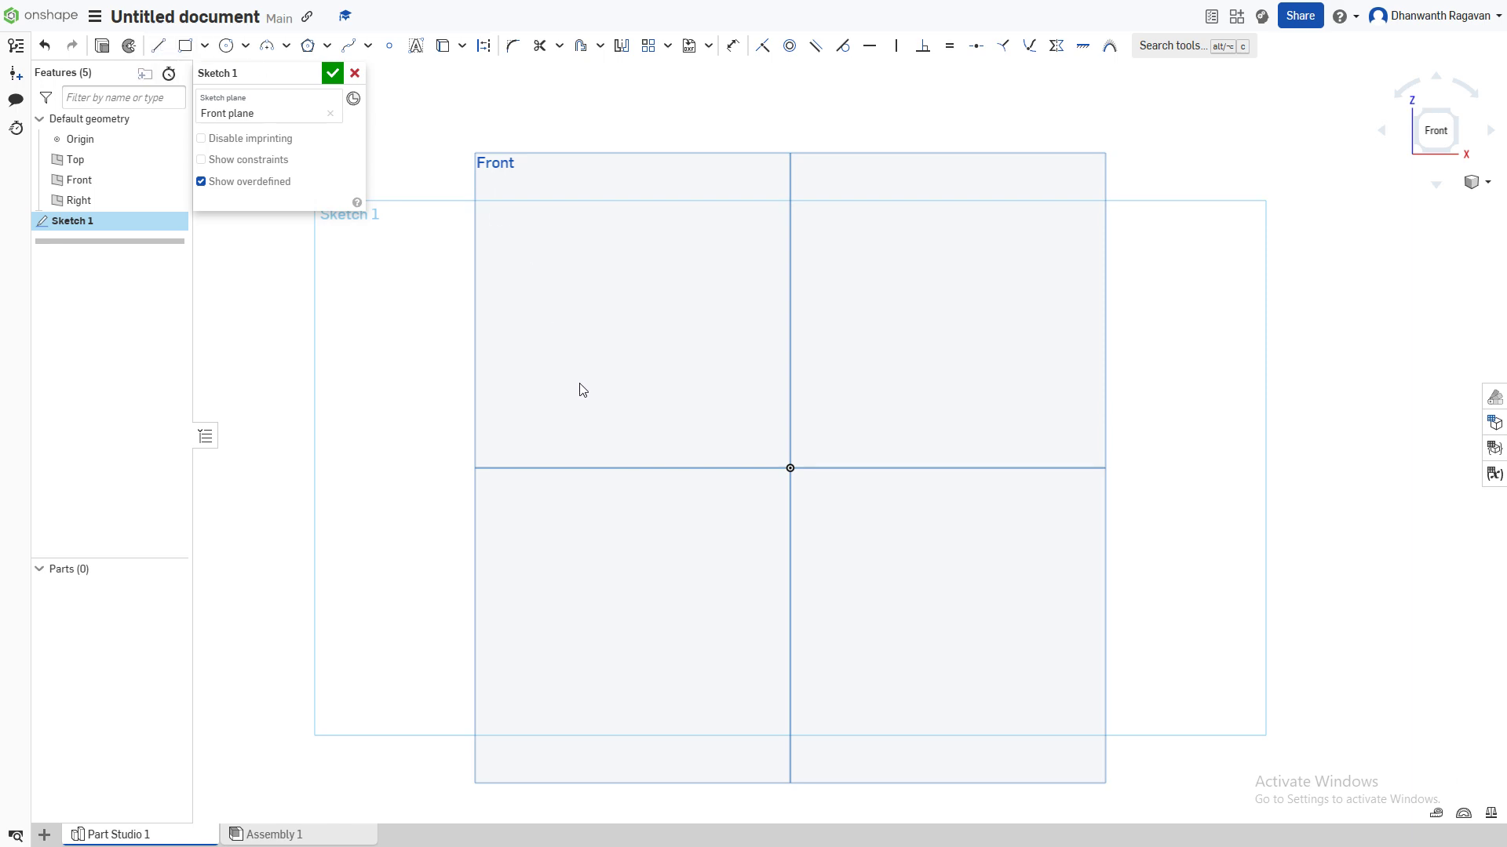
pyautogui.click(159, 49)
pyautogui.click(791, 212)
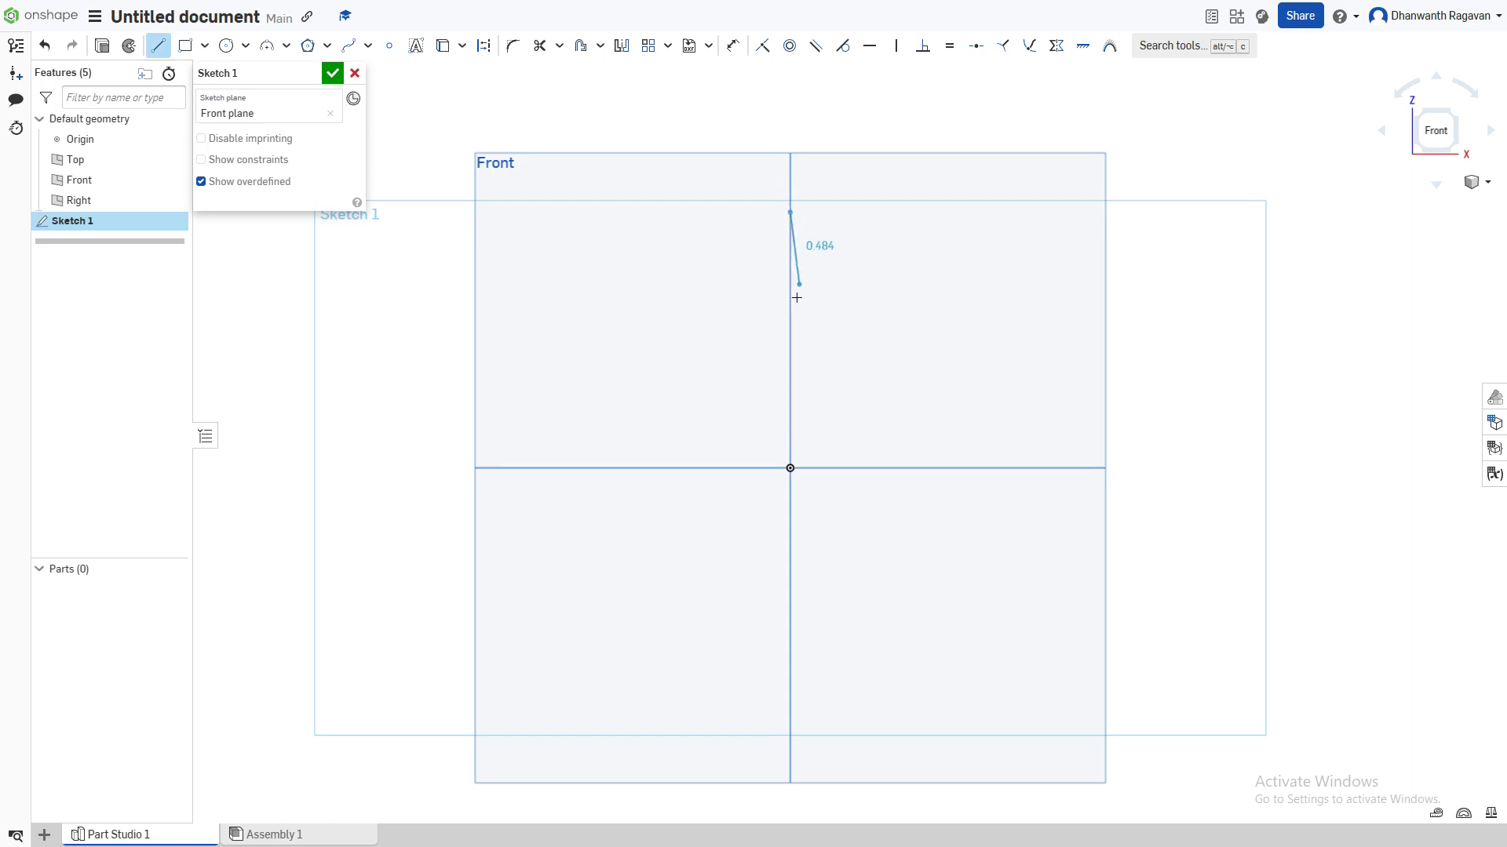
pyautogui.click(790, 468)
pyautogui.click(855, 468)
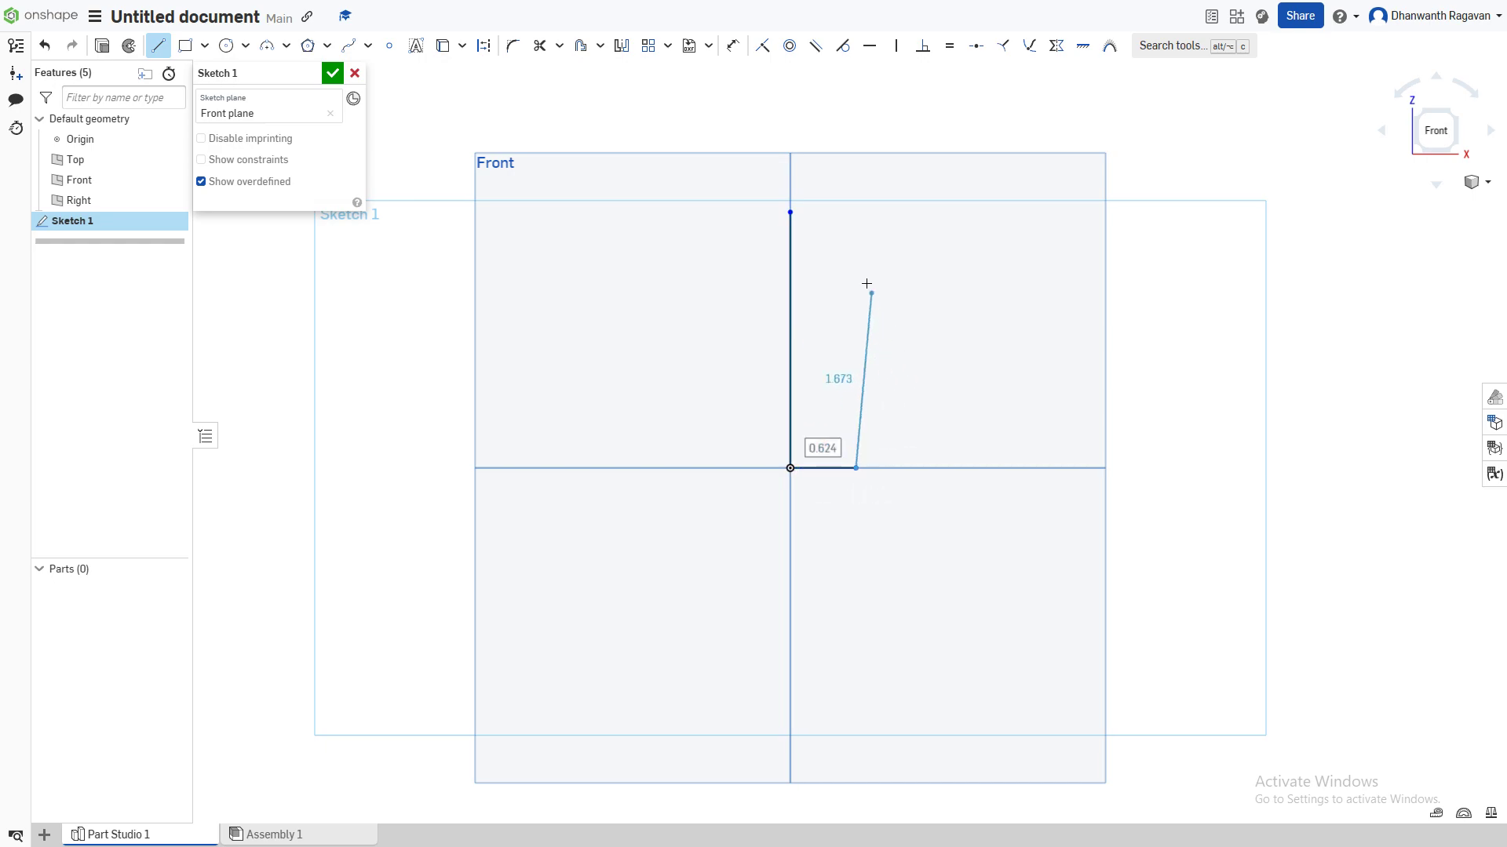
pyautogui.rightClick(878, 306)
pyautogui.press('Escape')
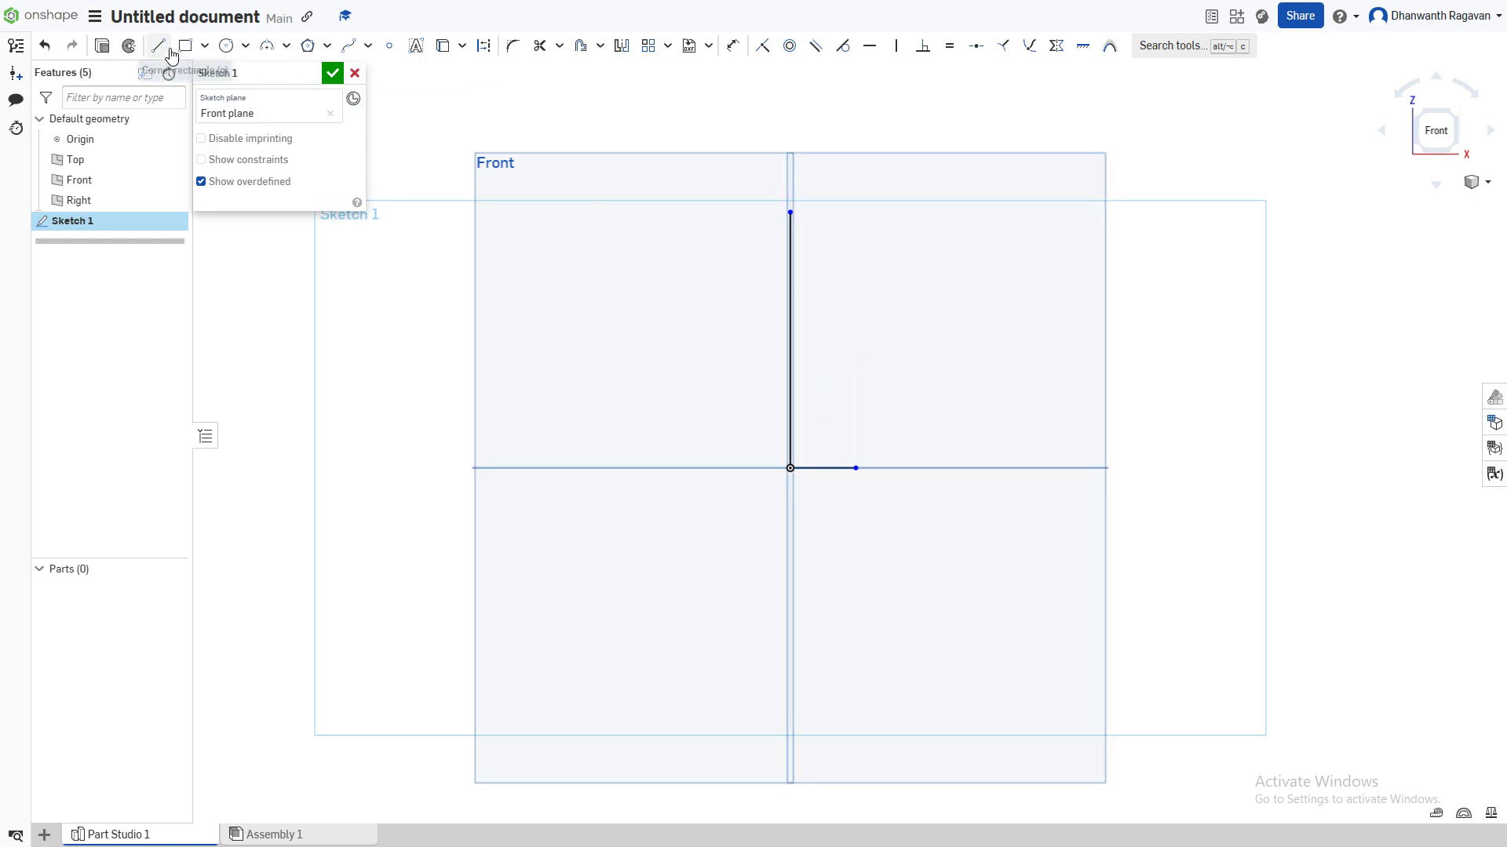
# Step: Draw a short horizontal line from the vertical line's top end
pyautogui.click(159, 47)
pyautogui.click(792, 213)
pyautogui.click(847, 213)
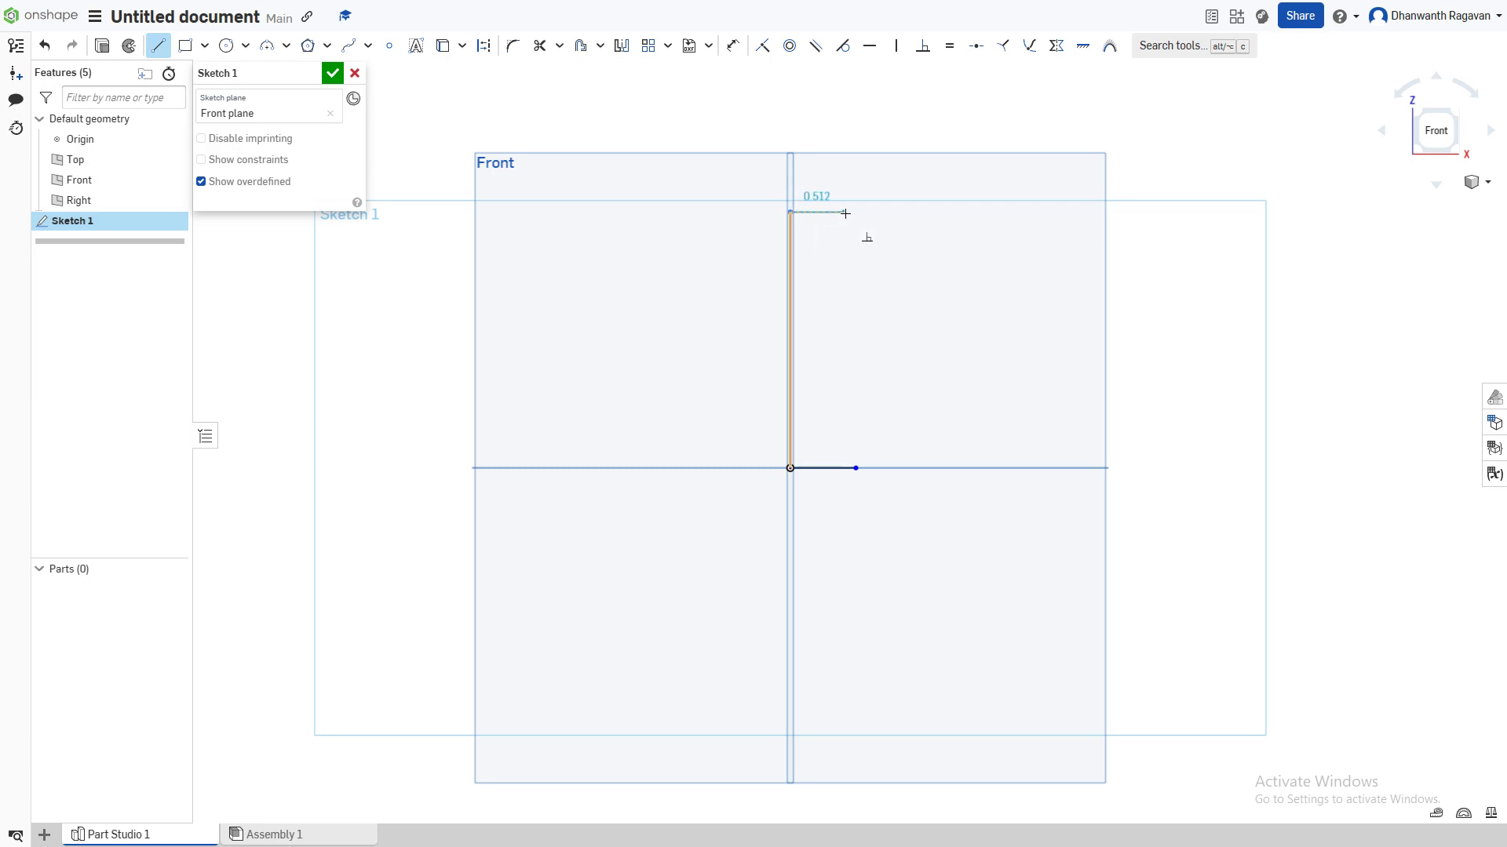
pyautogui.rightClick(906, 252)
pyautogui.press('Escape')
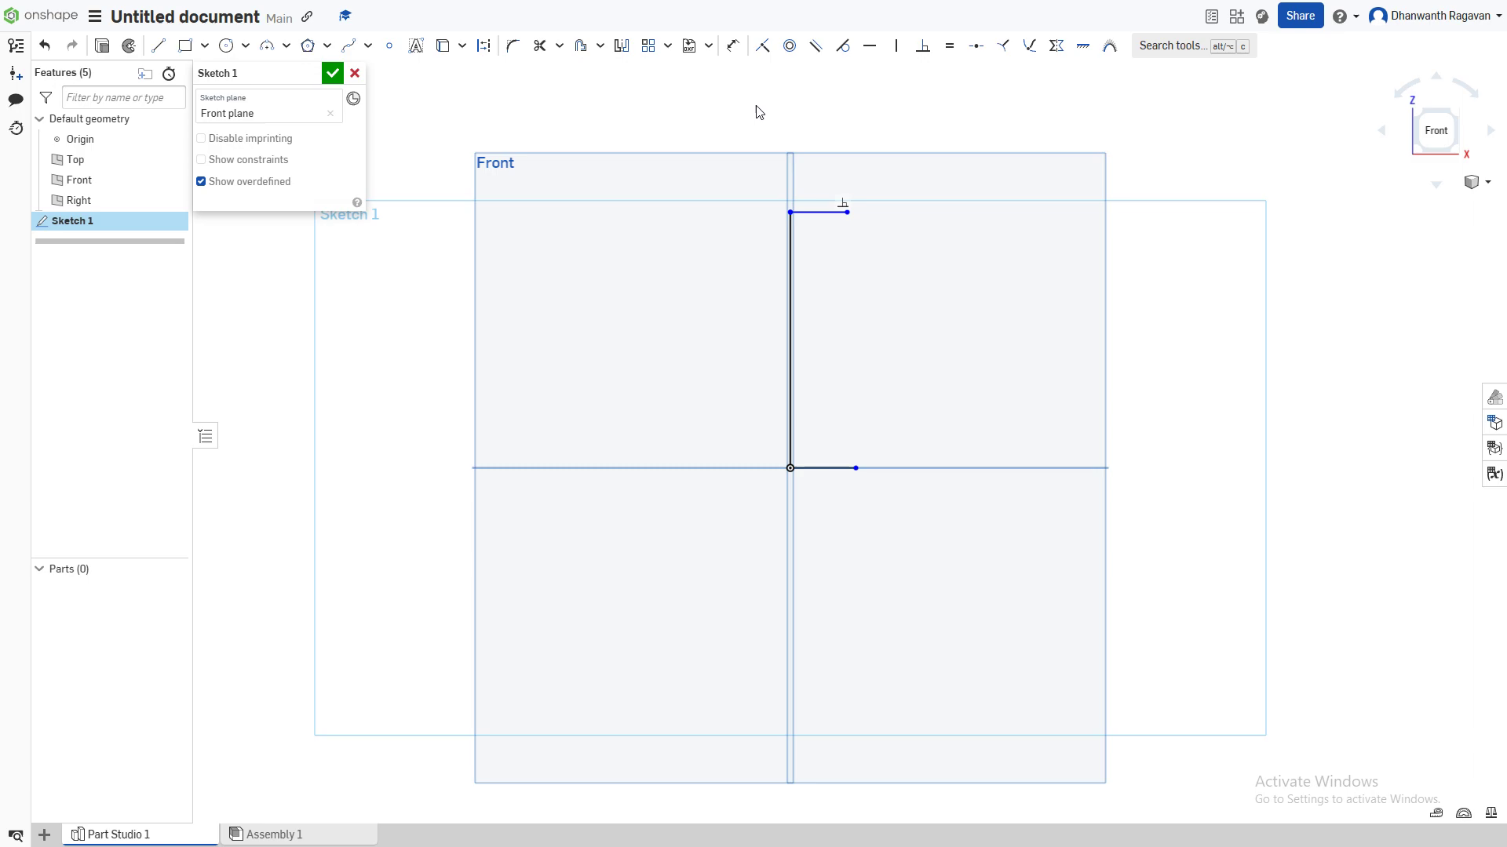
# Step: Dimension the vertical line to 5 in
pyautogui.click(732, 55)
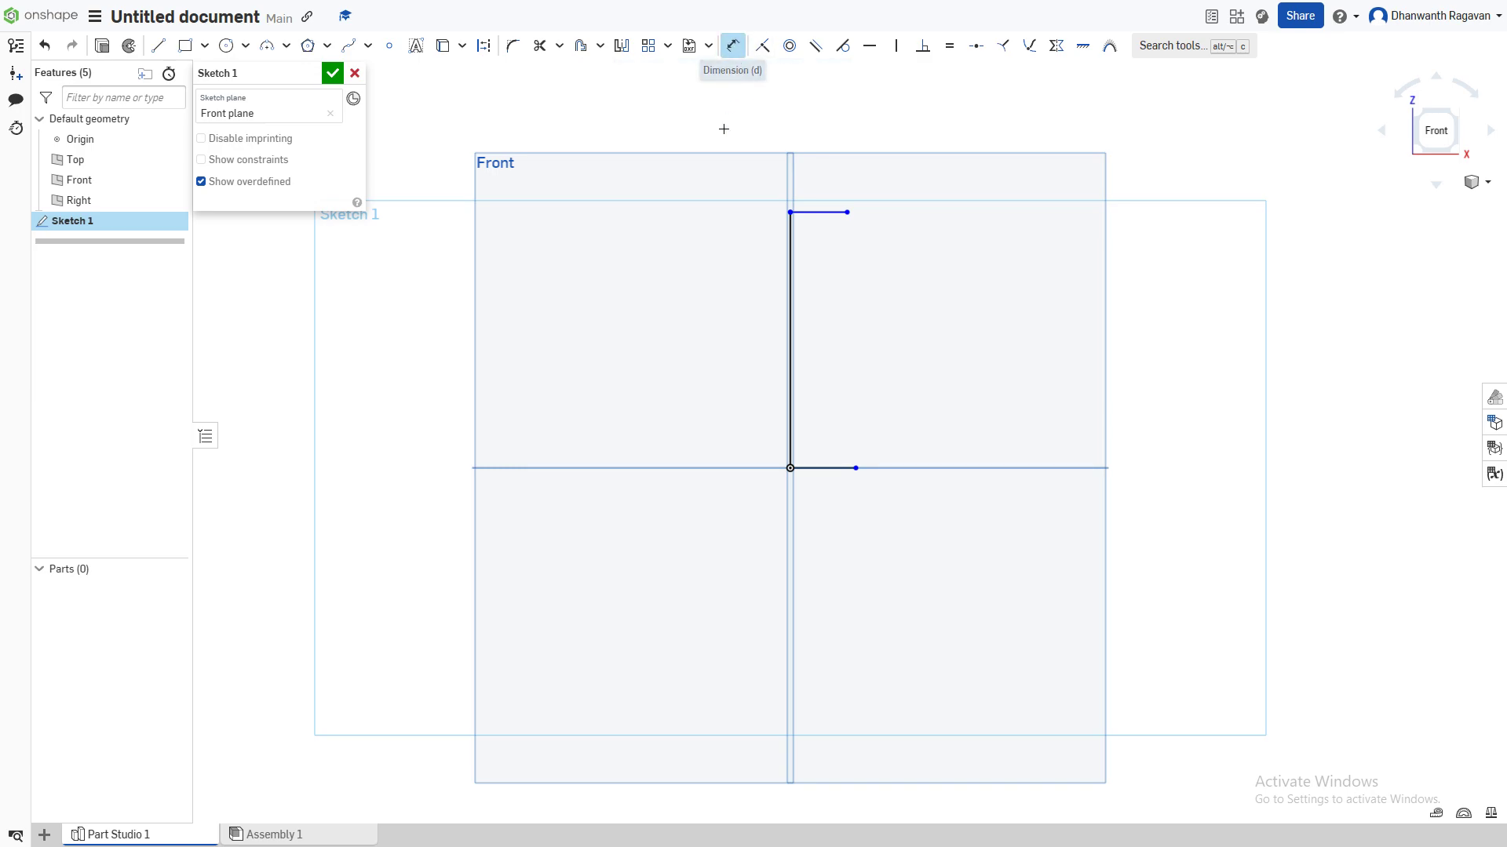
pyautogui.click(791, 326)
pyautogui.click(692, 309)
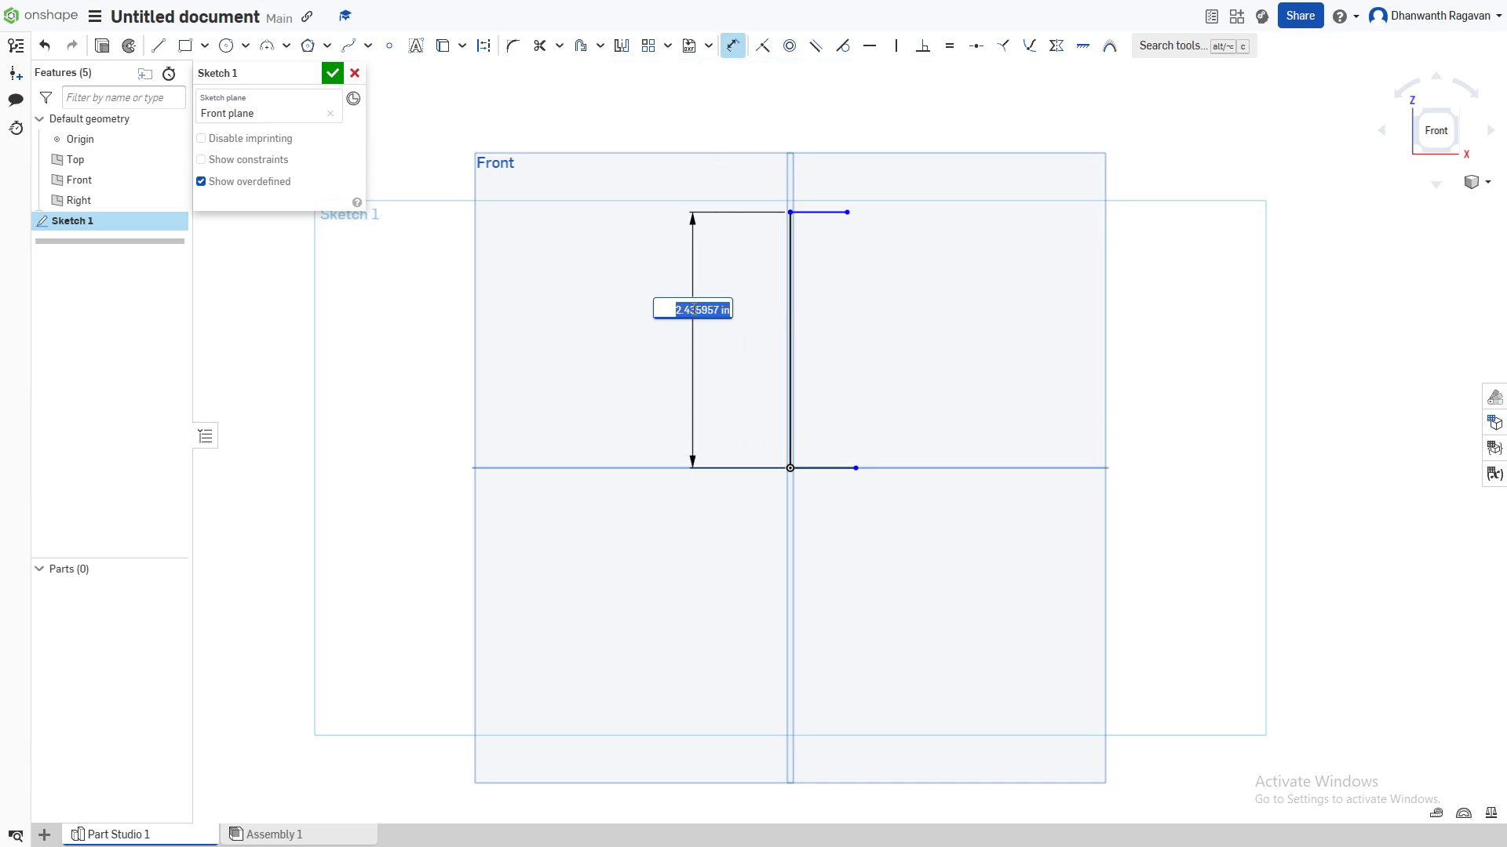
pyautogui.write('5')
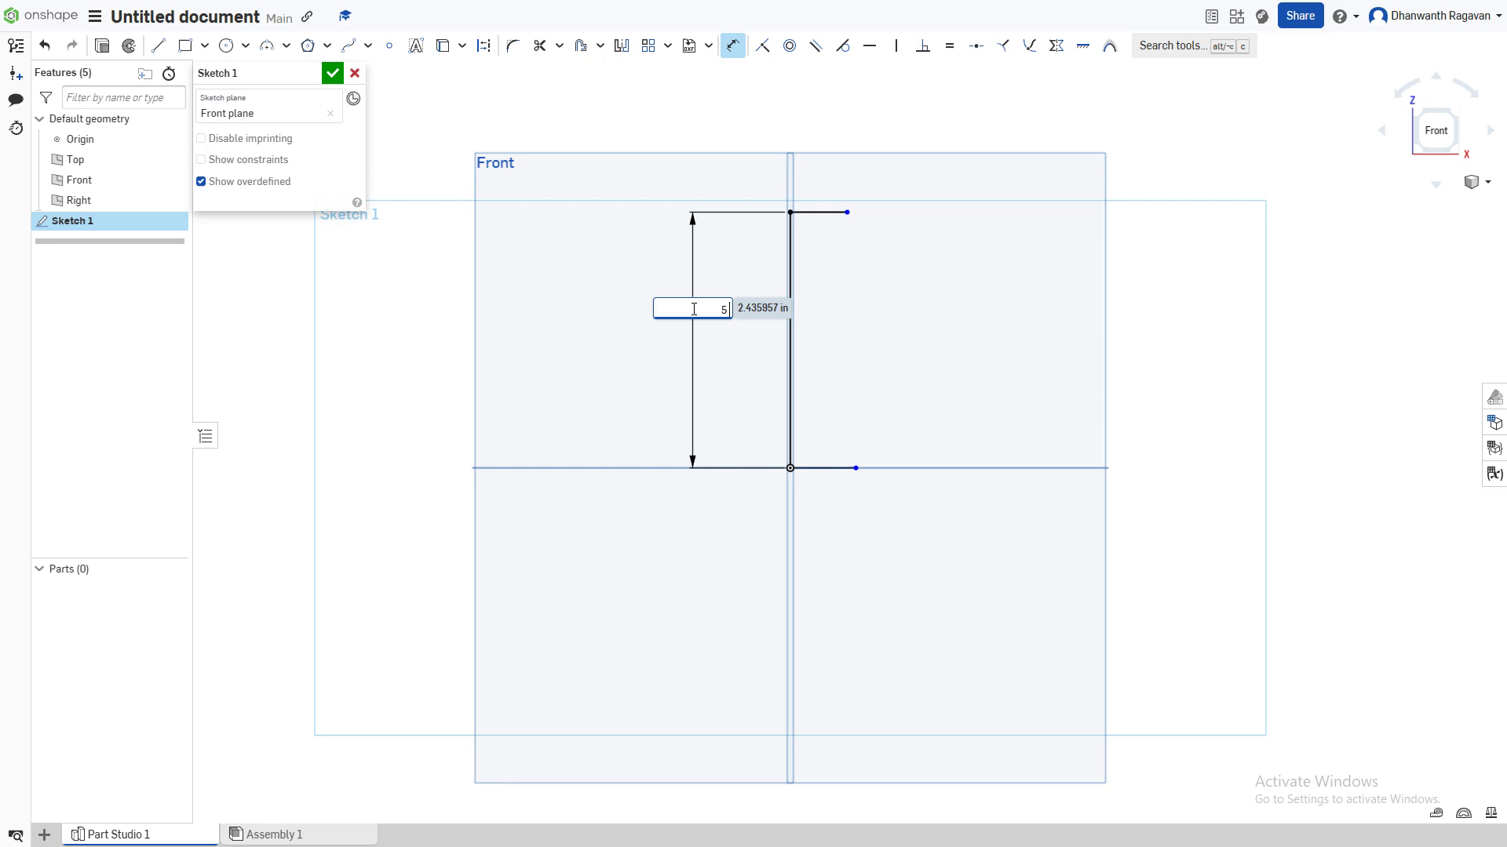
pyautogui.press('Return')
pyautogui.scroll(-1, 882, 235)
pyautogui.scroll(-2, 882, 235)
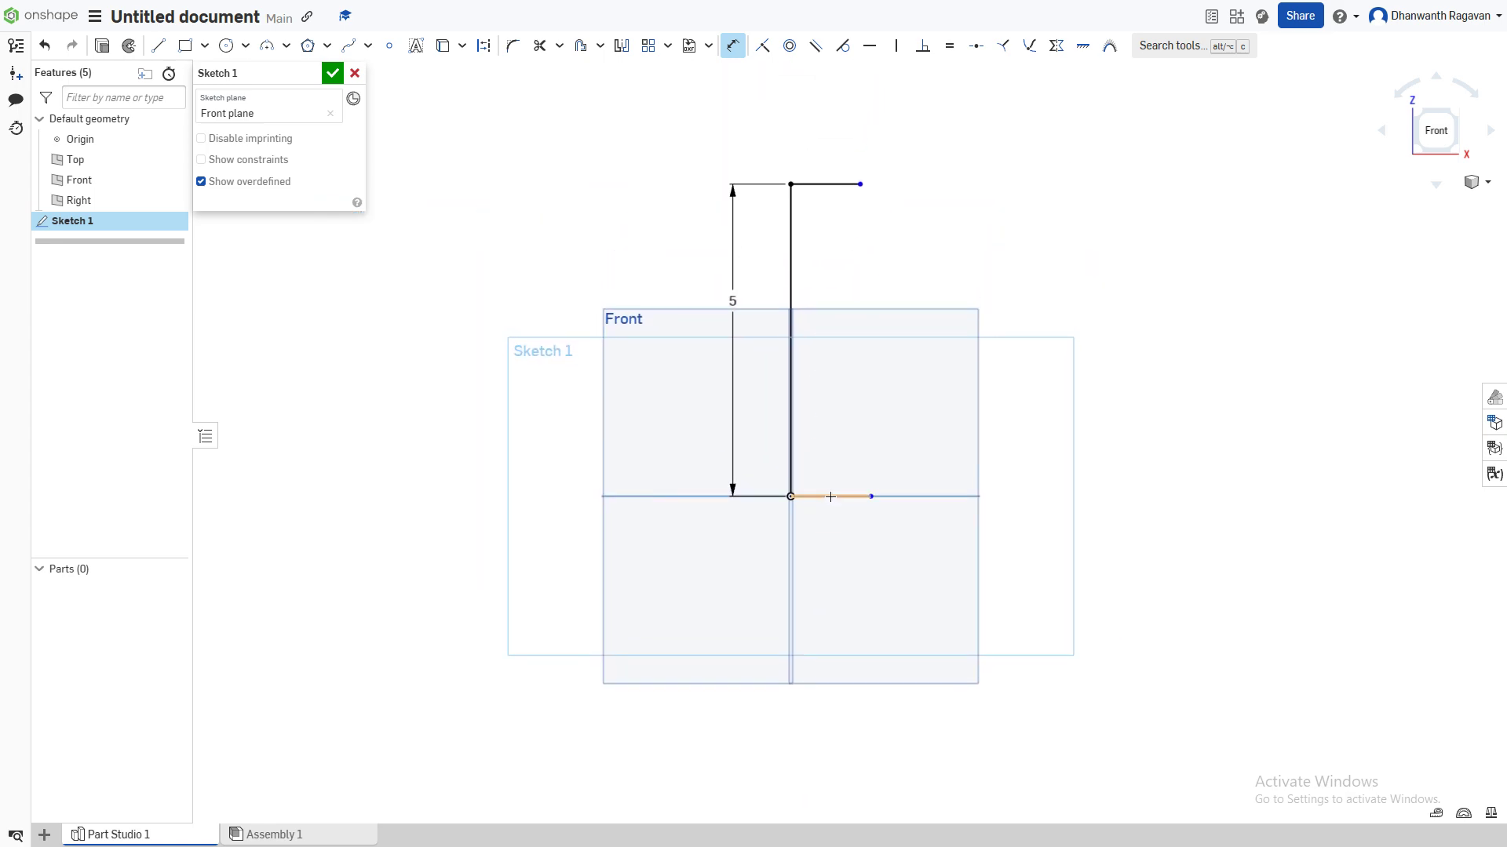
# Step: Dimension the bottom horizontal line to 1.5 in and the top line to 1 in
pyautogui.click(828, 497)
pyautogui.click(830, 550)
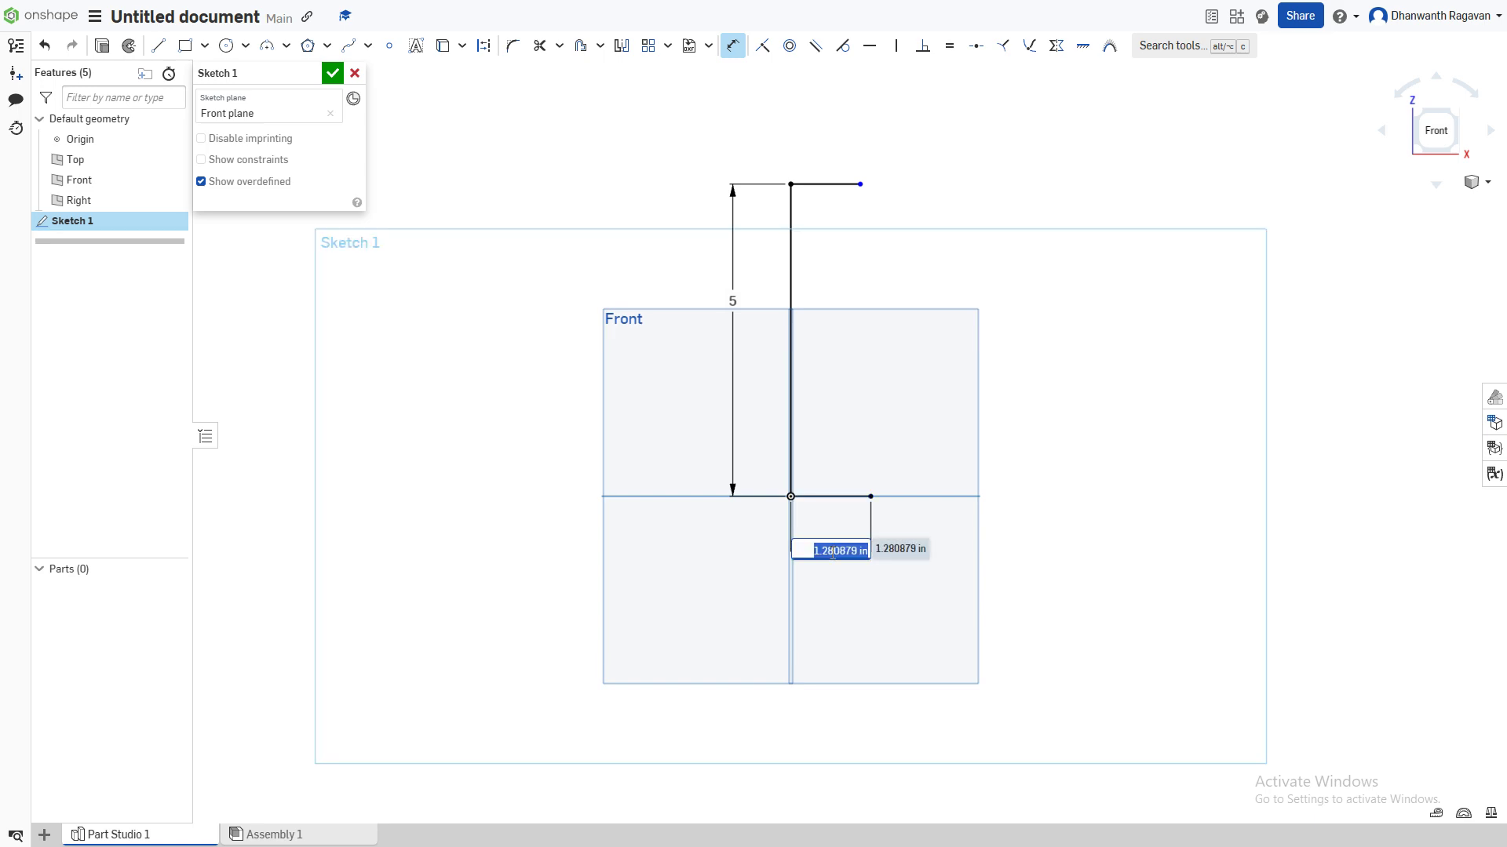
pyautogui.write('1.5 in')
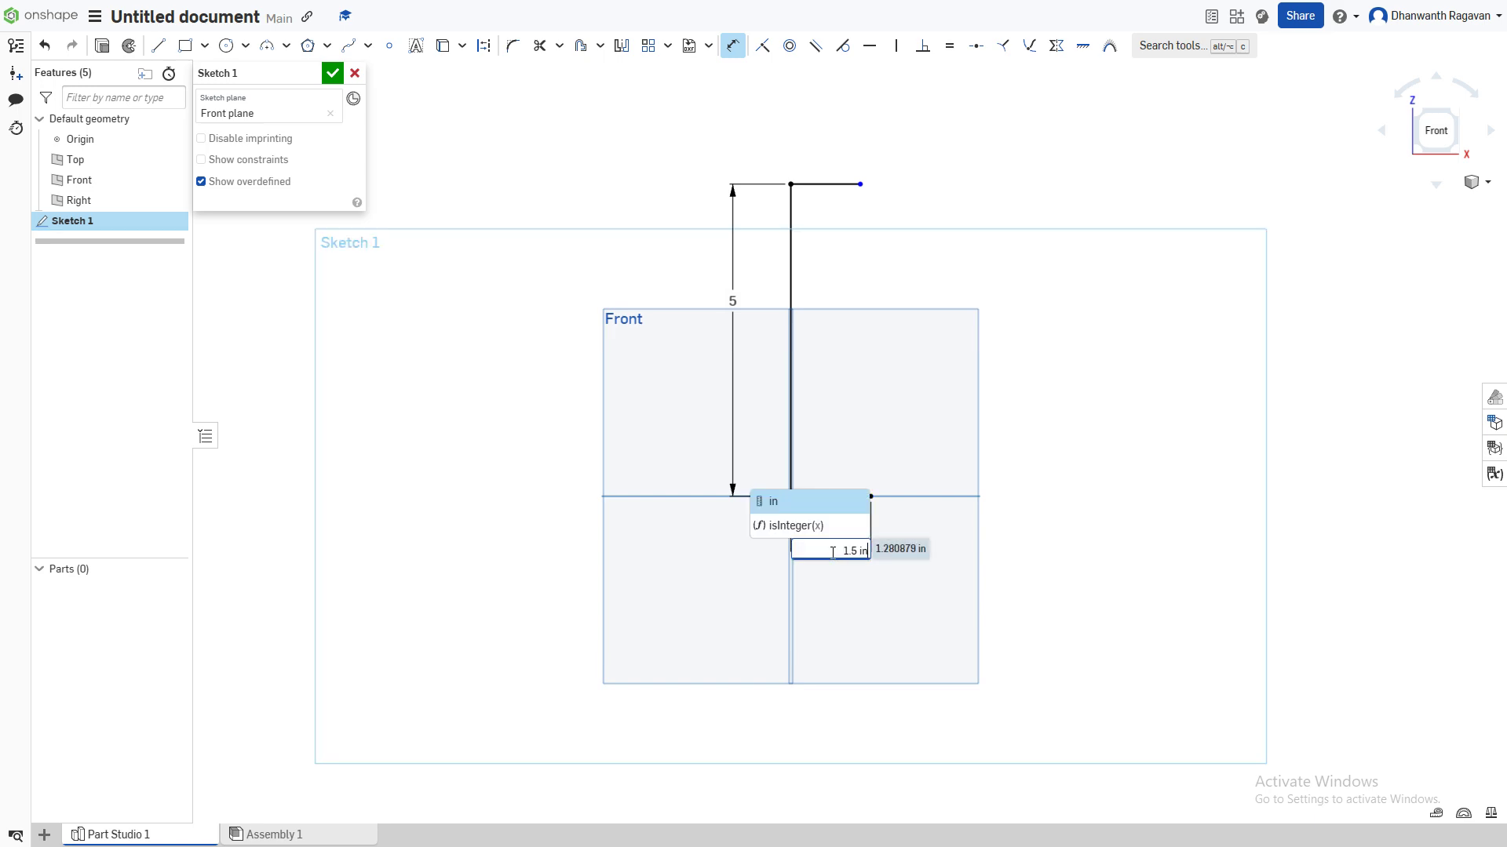
pyautogui.press('Return')
pyautogui.click(826, 178)
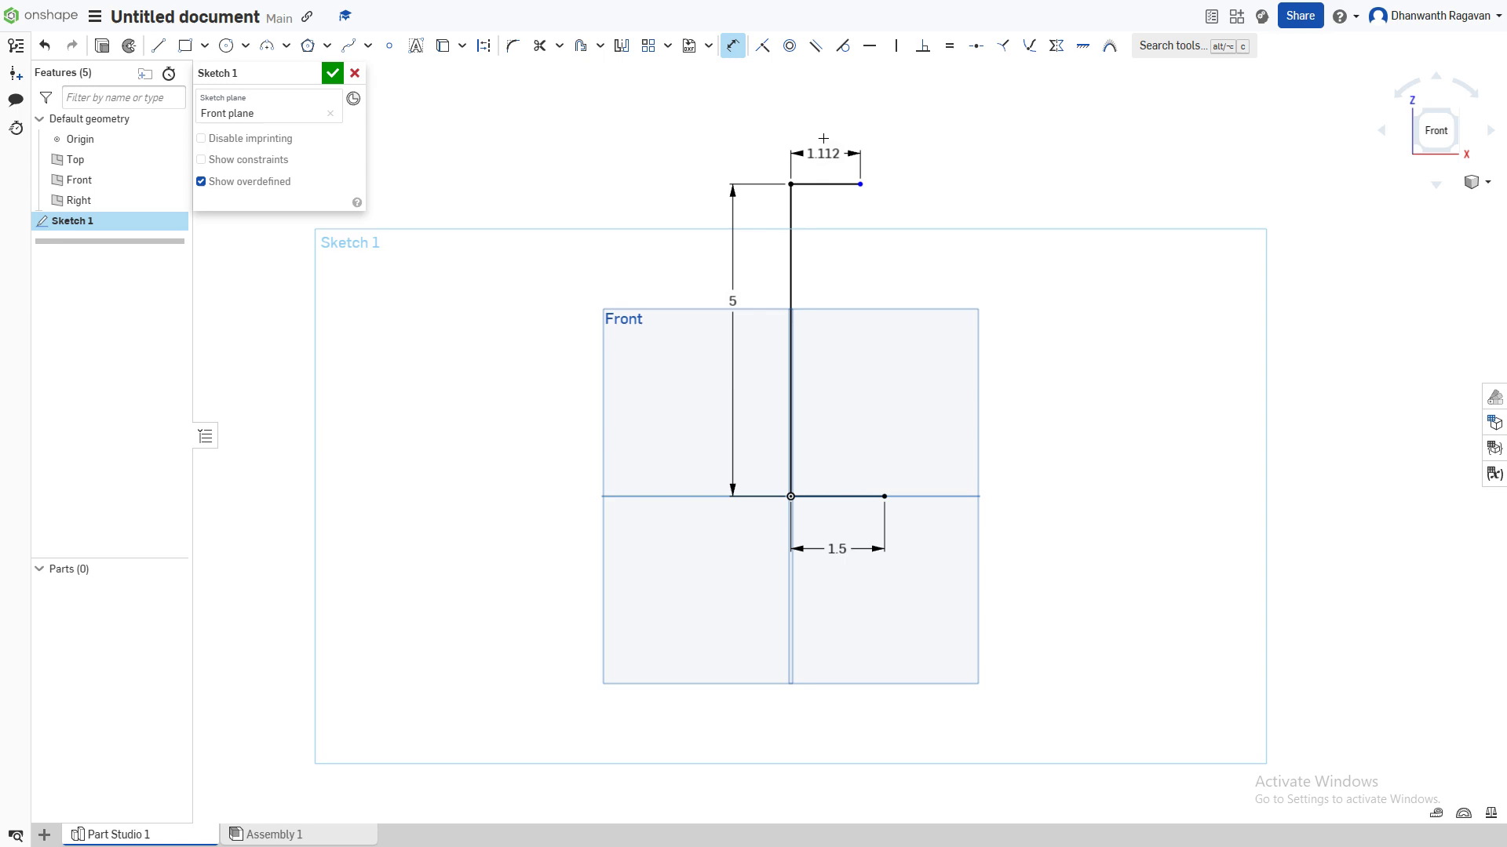
pyautogui.click(825, 130)
pyautogui.write('1 in')
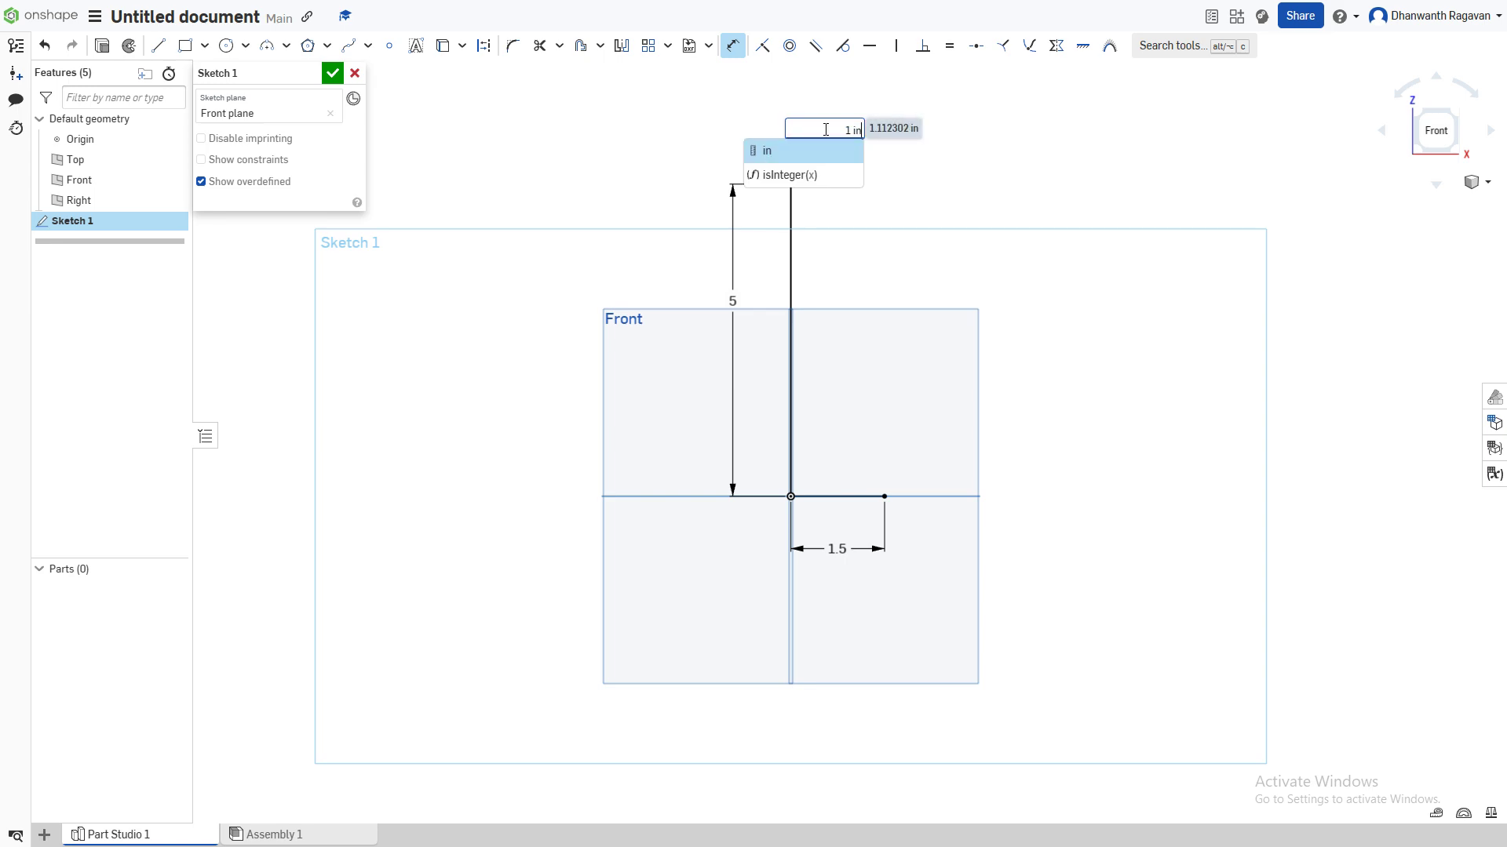
pyautogui.press('Return')
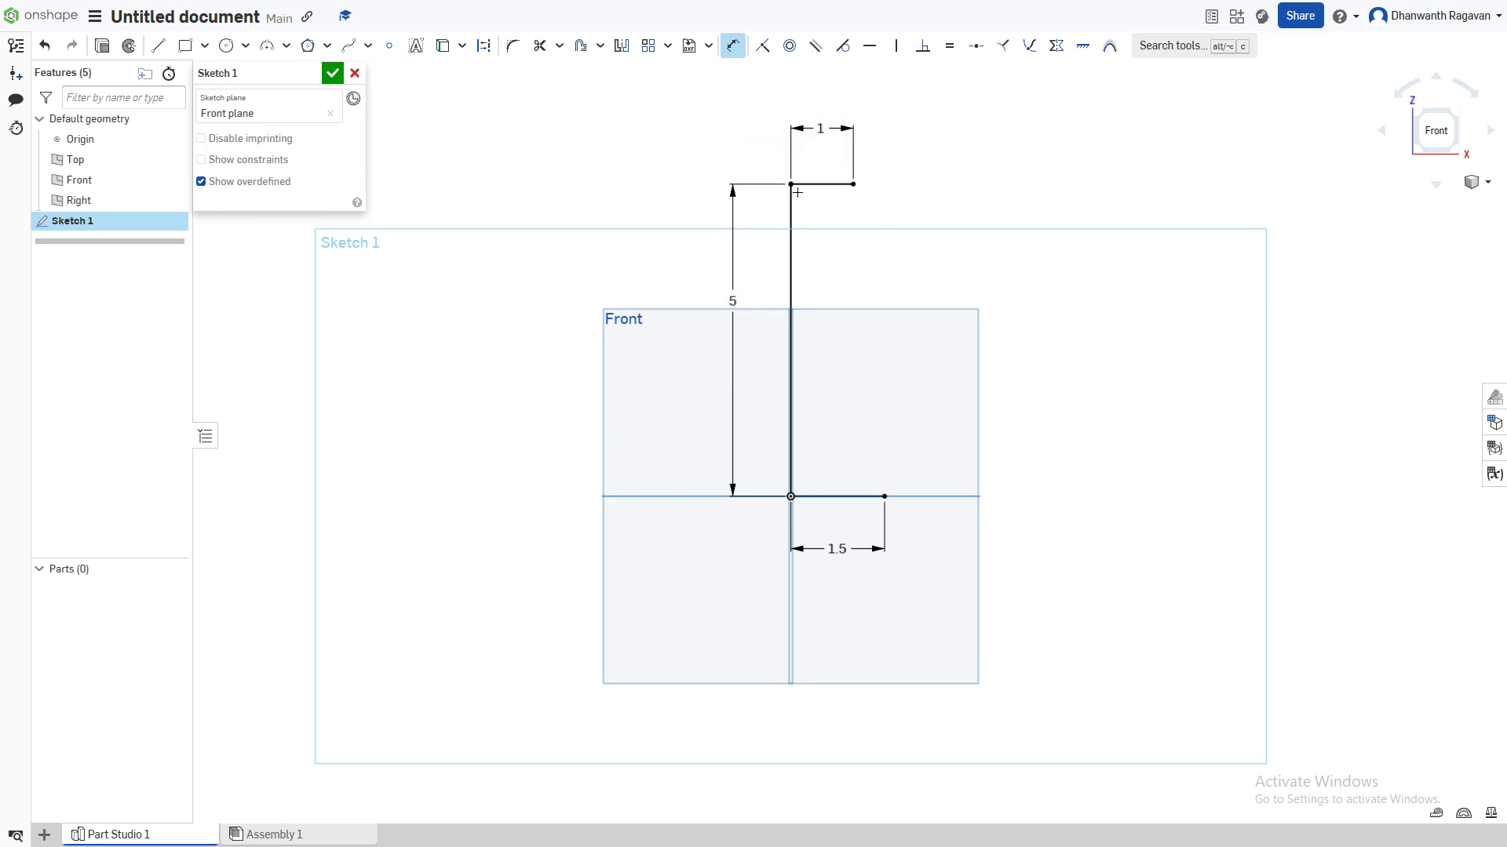
# Step: Draw a trial spline from the base line's end to the top line's end, then cancel it
pyautogui.click(368, 45)
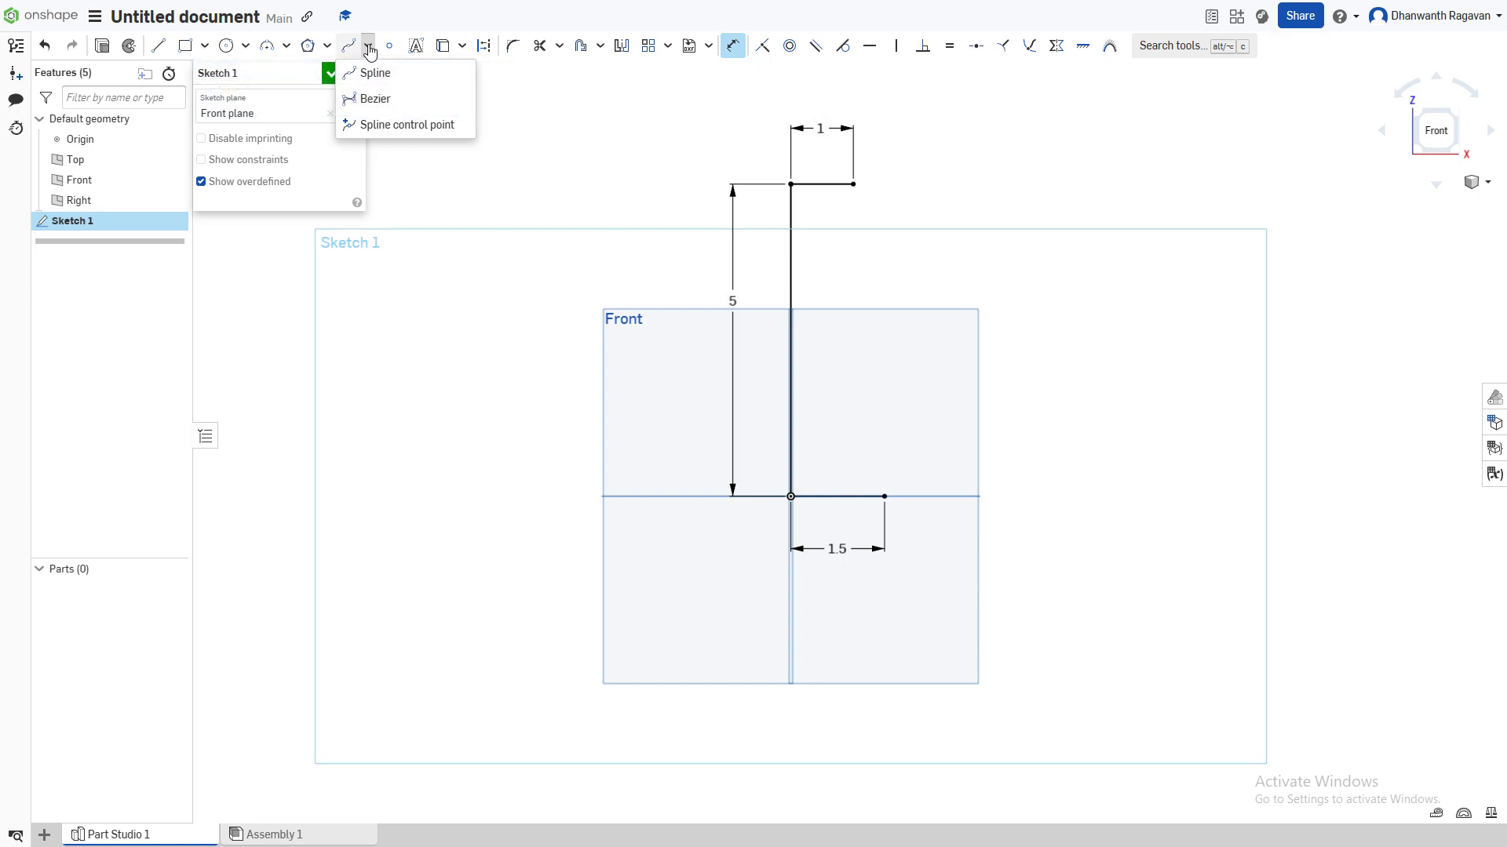
pyautogui.click(375, 74)
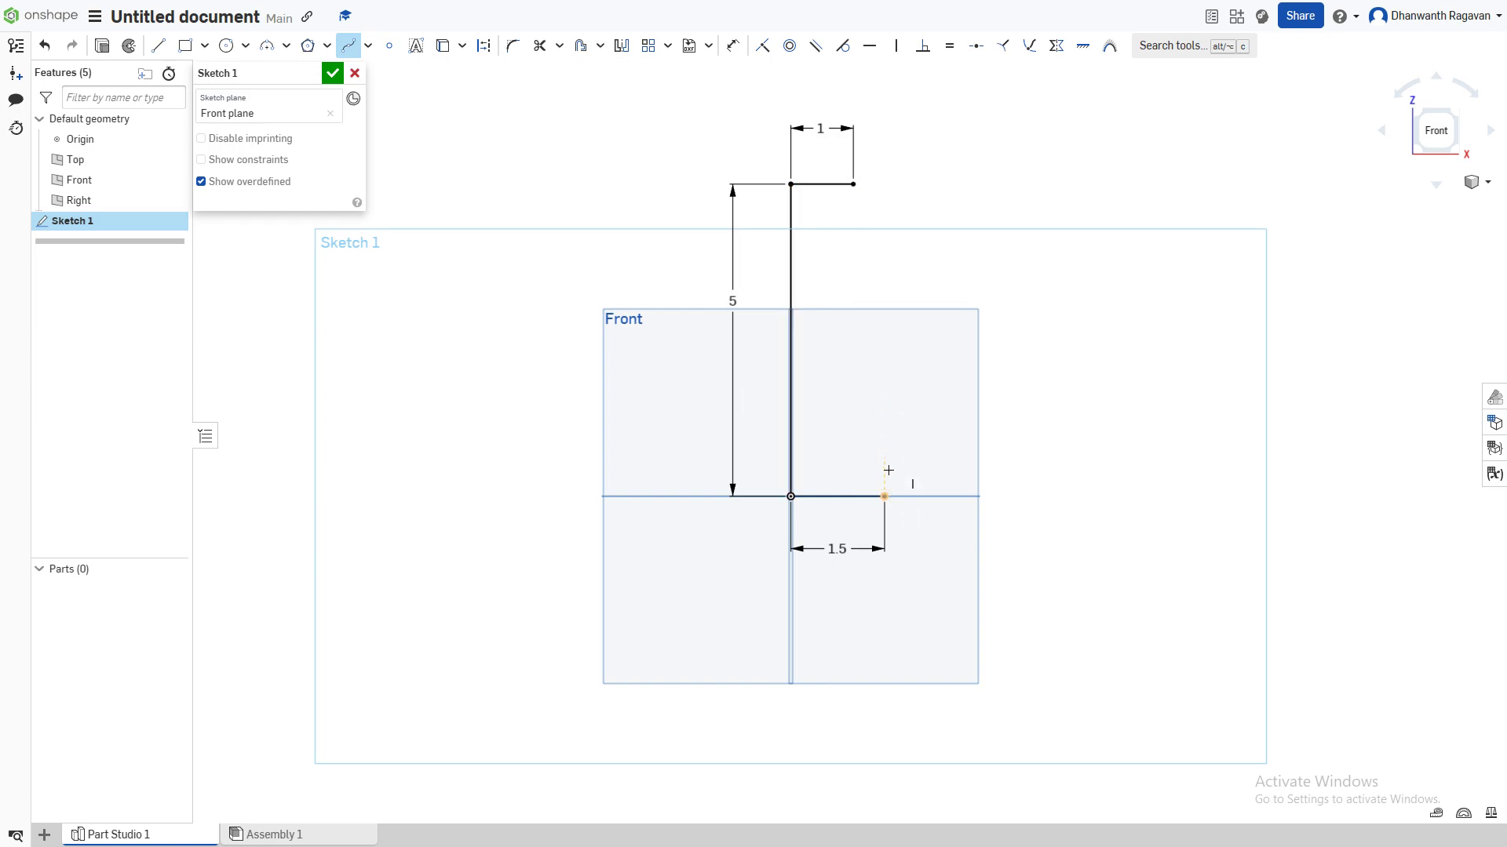
pyautogui.click(884, 496)
pyautogui.click(935, 369)
pyautogui.click(820, 222)
pyautogui.click(853, 184)
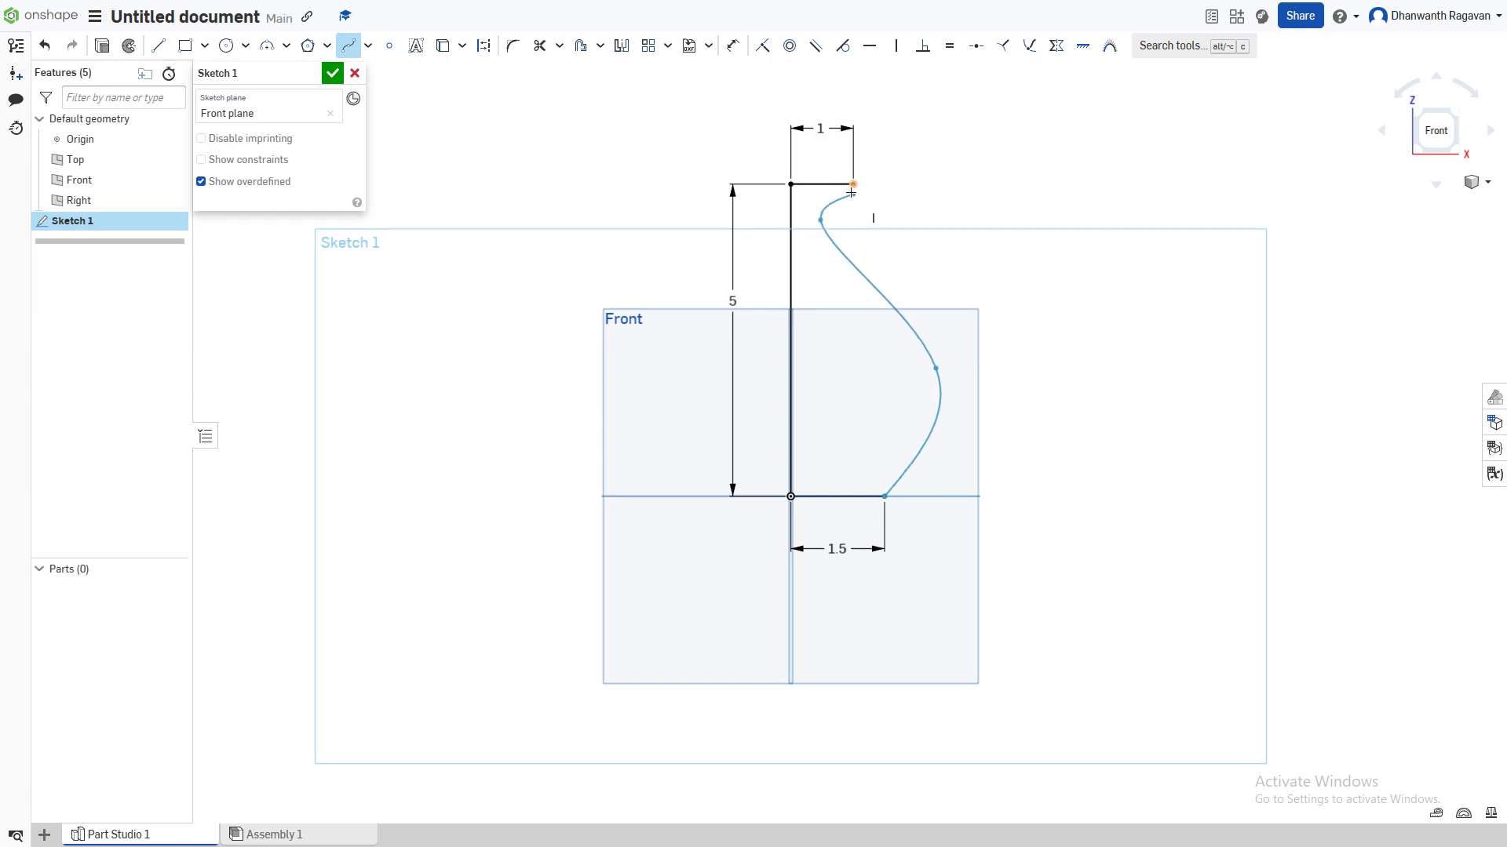
pyautogui.press('Escape')
pyautogui.rightClick(875, 206)
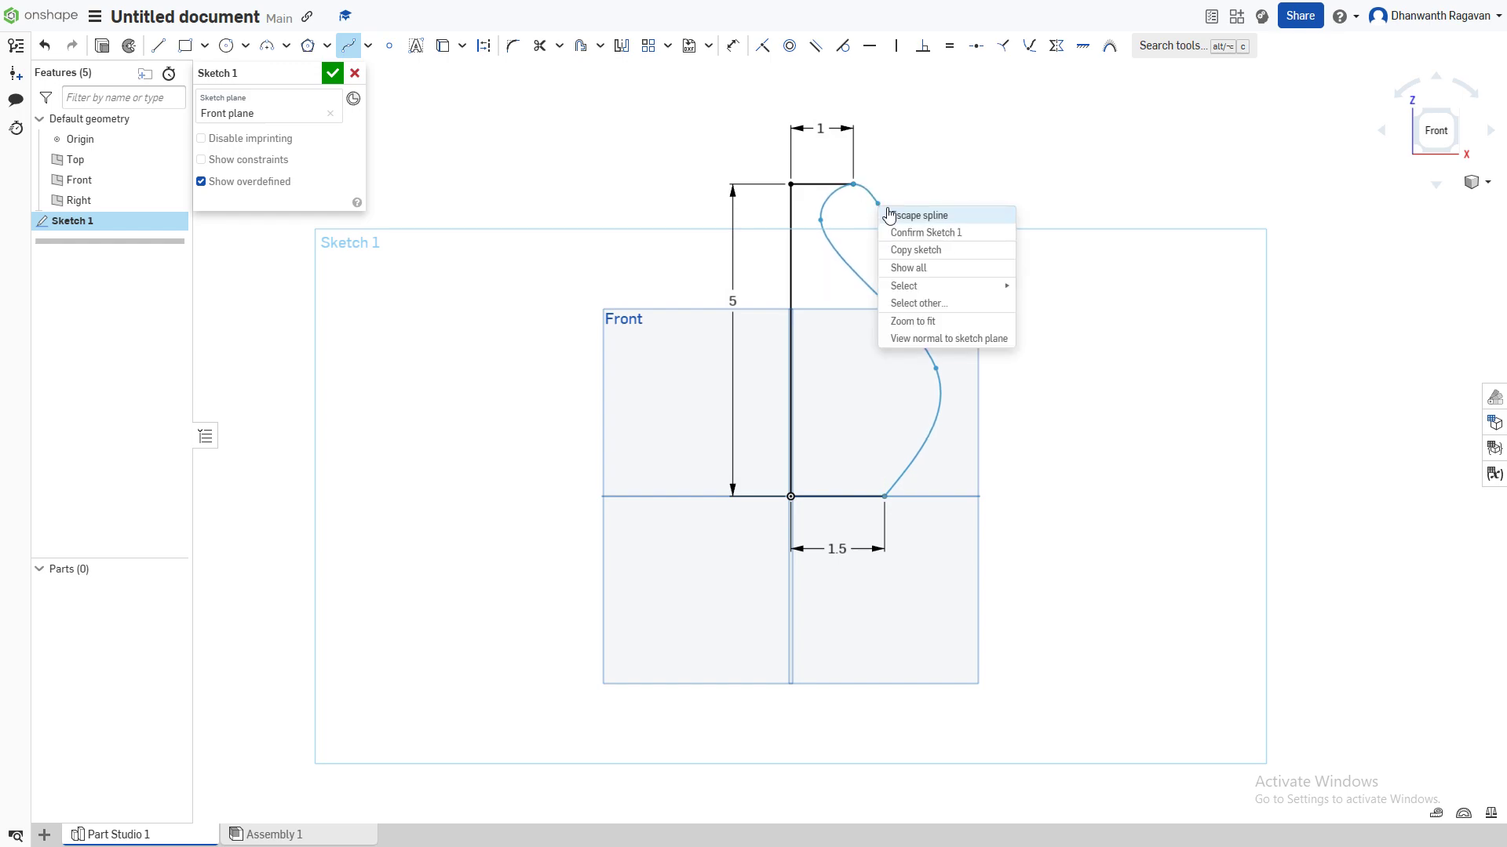
pyautogui.click(894, 216)
# Step: Redraw the spline from the base line's end through belly and neck points to the top line's end
pyautogui.click(348, 46)
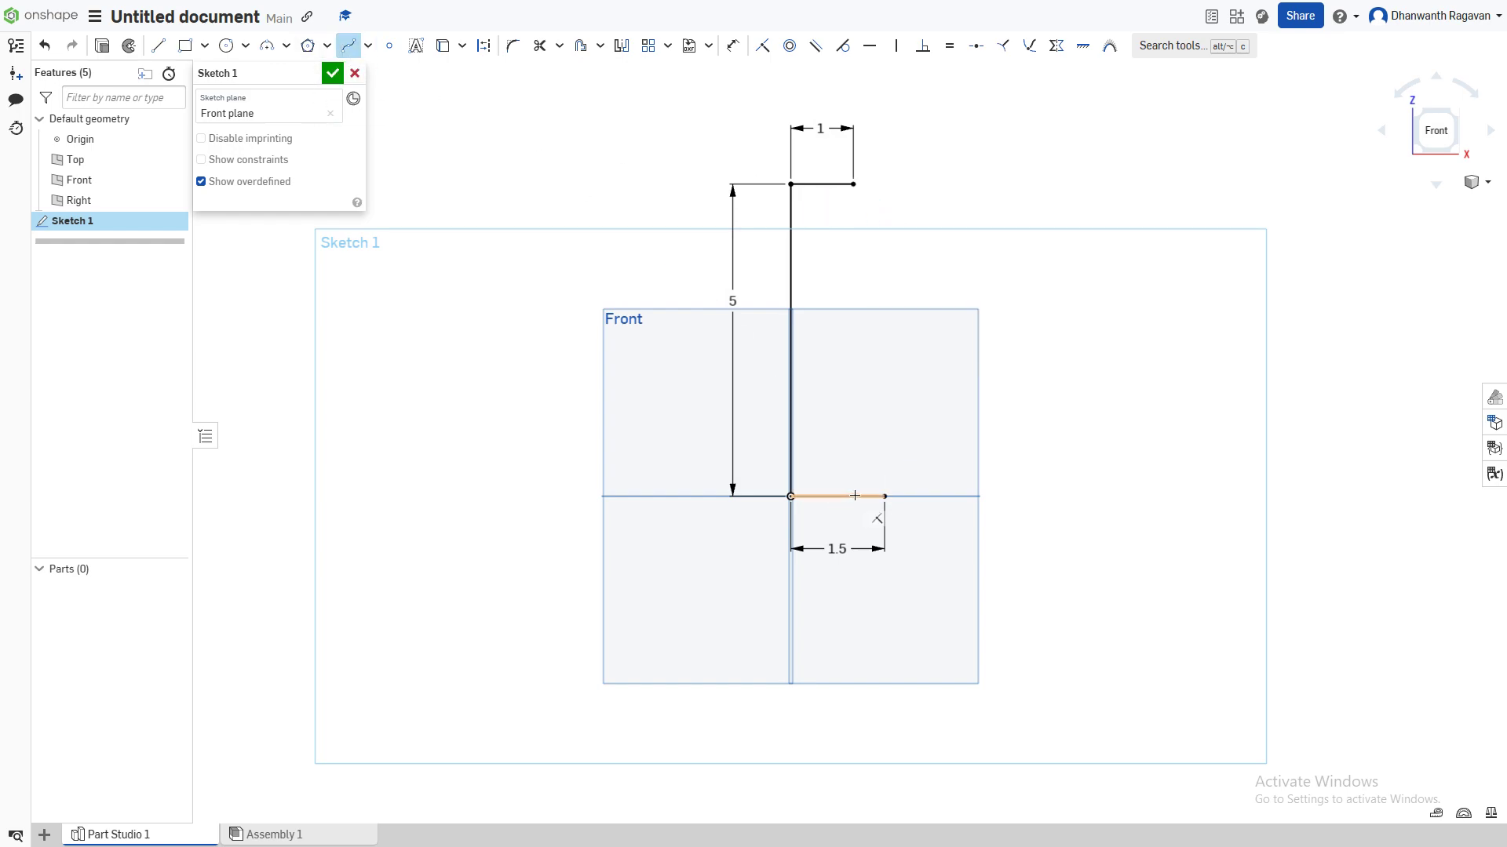
pyautogui.click(883, 496)
pyautogui.click(954, 401)
pyautogui.click(821, 221)
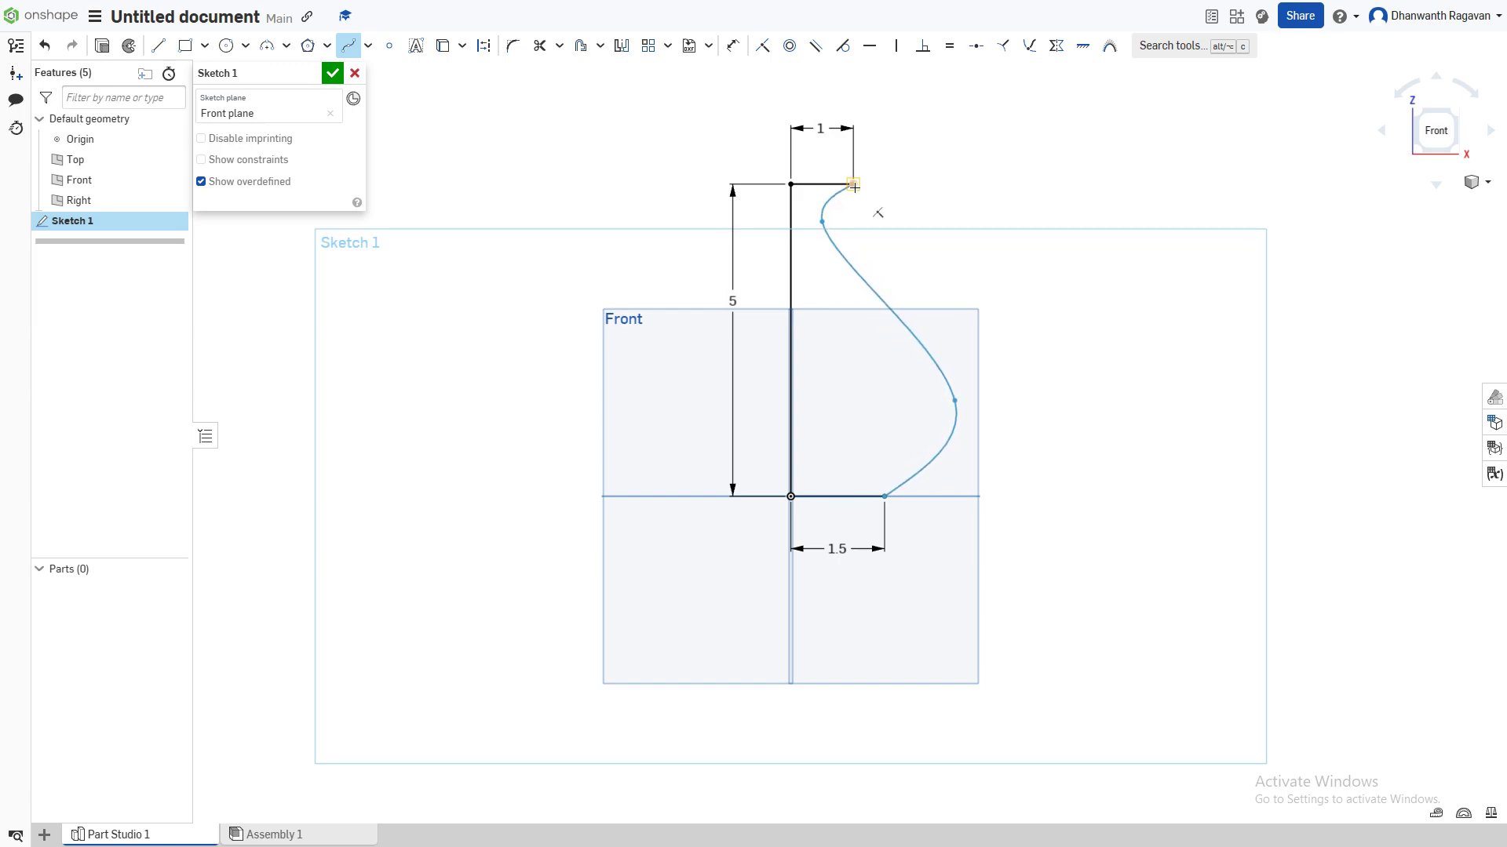
pyautogui.click(853, 184)
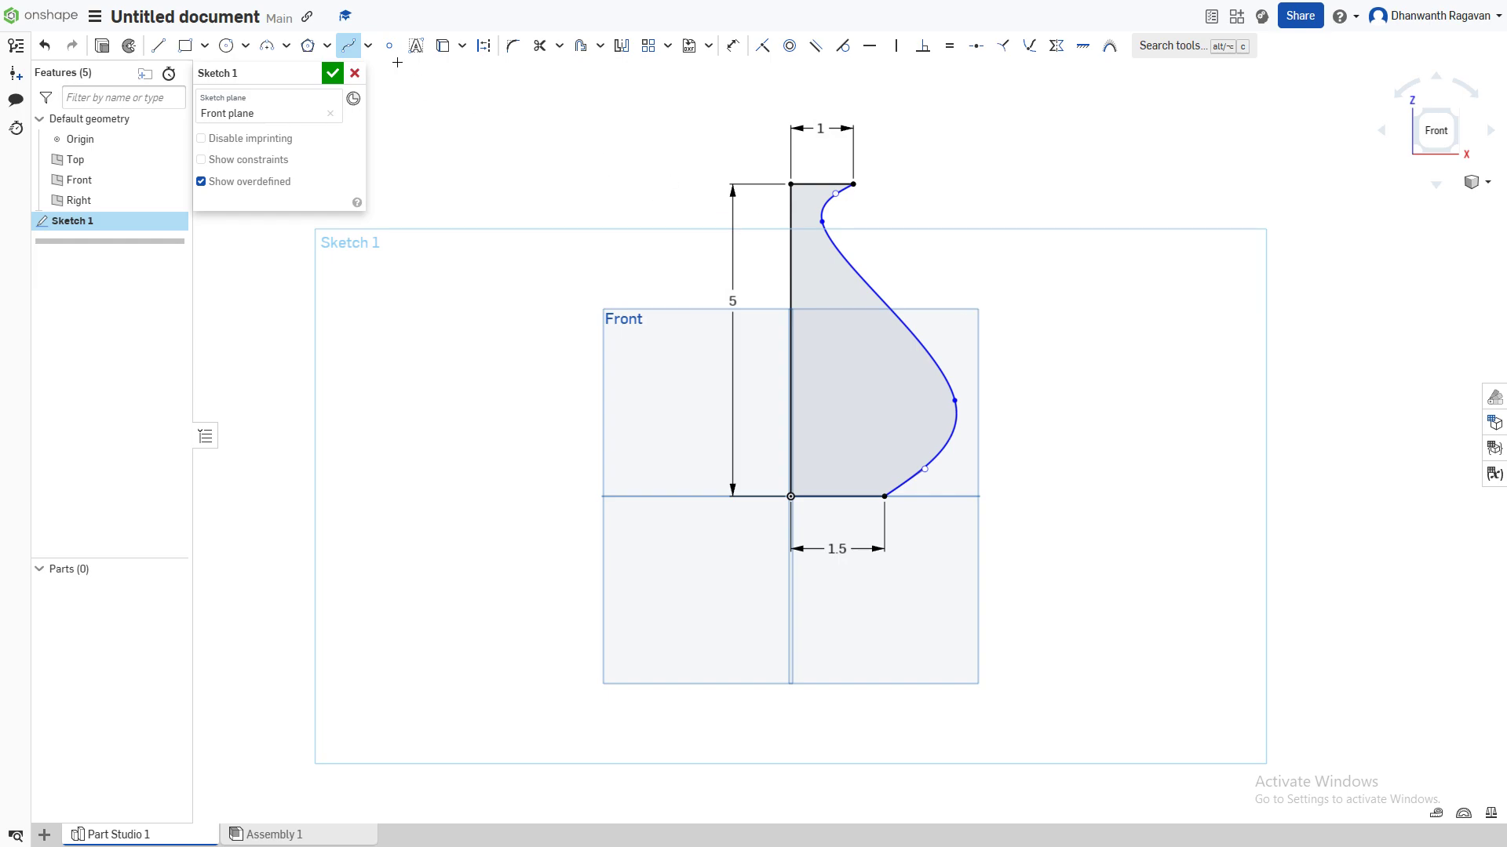
# Step: Drag the spline's belly and neck points and its base tangent handle to refine the vase curve
pyautogui.click(348, 44)
pyautogui.moveTo(954, 398); pyautogui.dragTo(933, 478)
pyautogui.moveTo(947, 393); pyautogui.dragTo(931, 384)
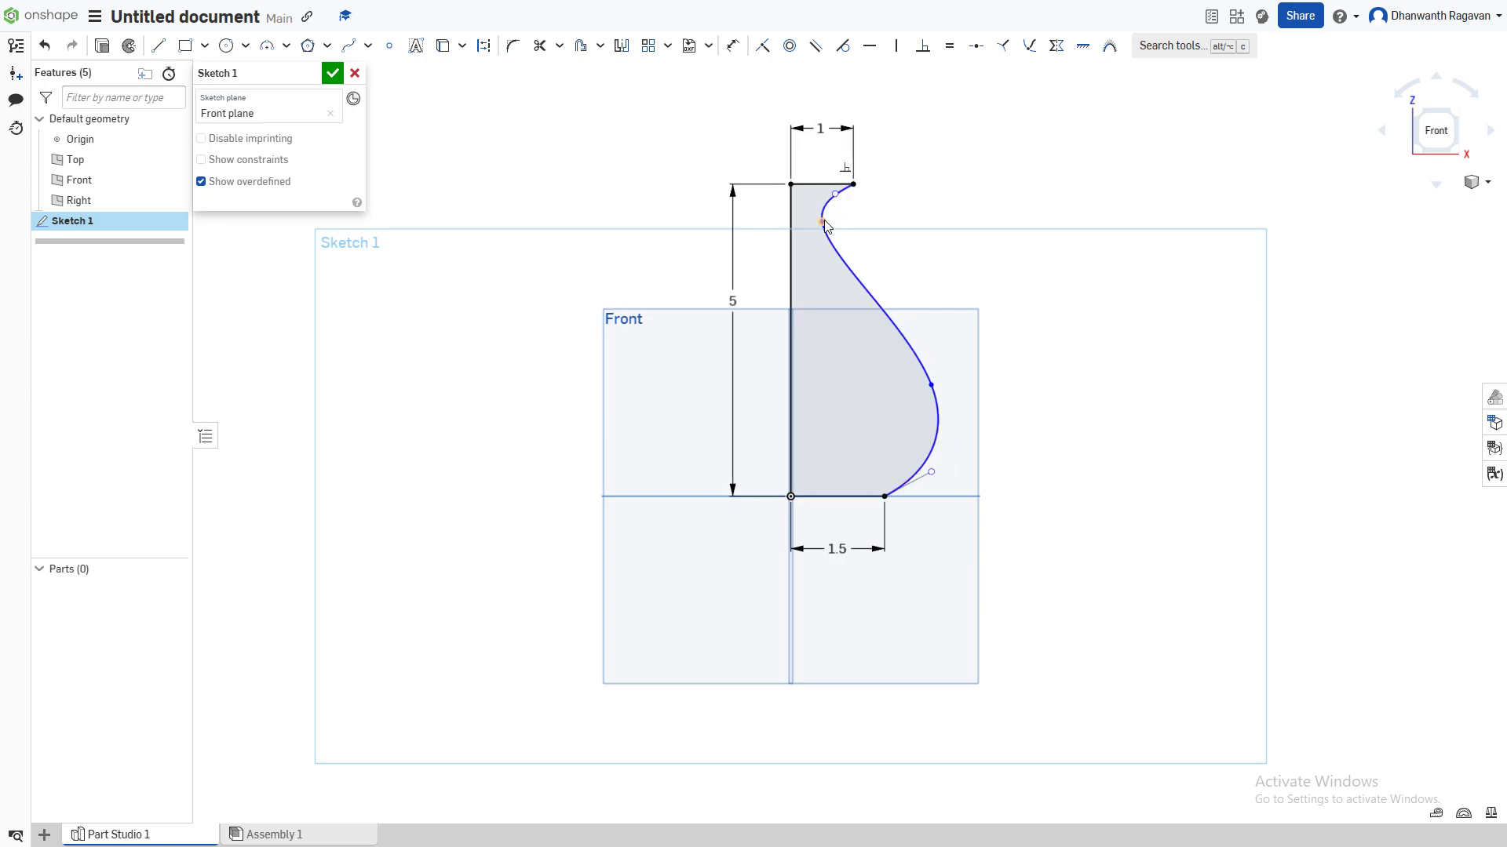
pyautogui.moveTo(822, 222); pyautogui.dragTo(833, 224)
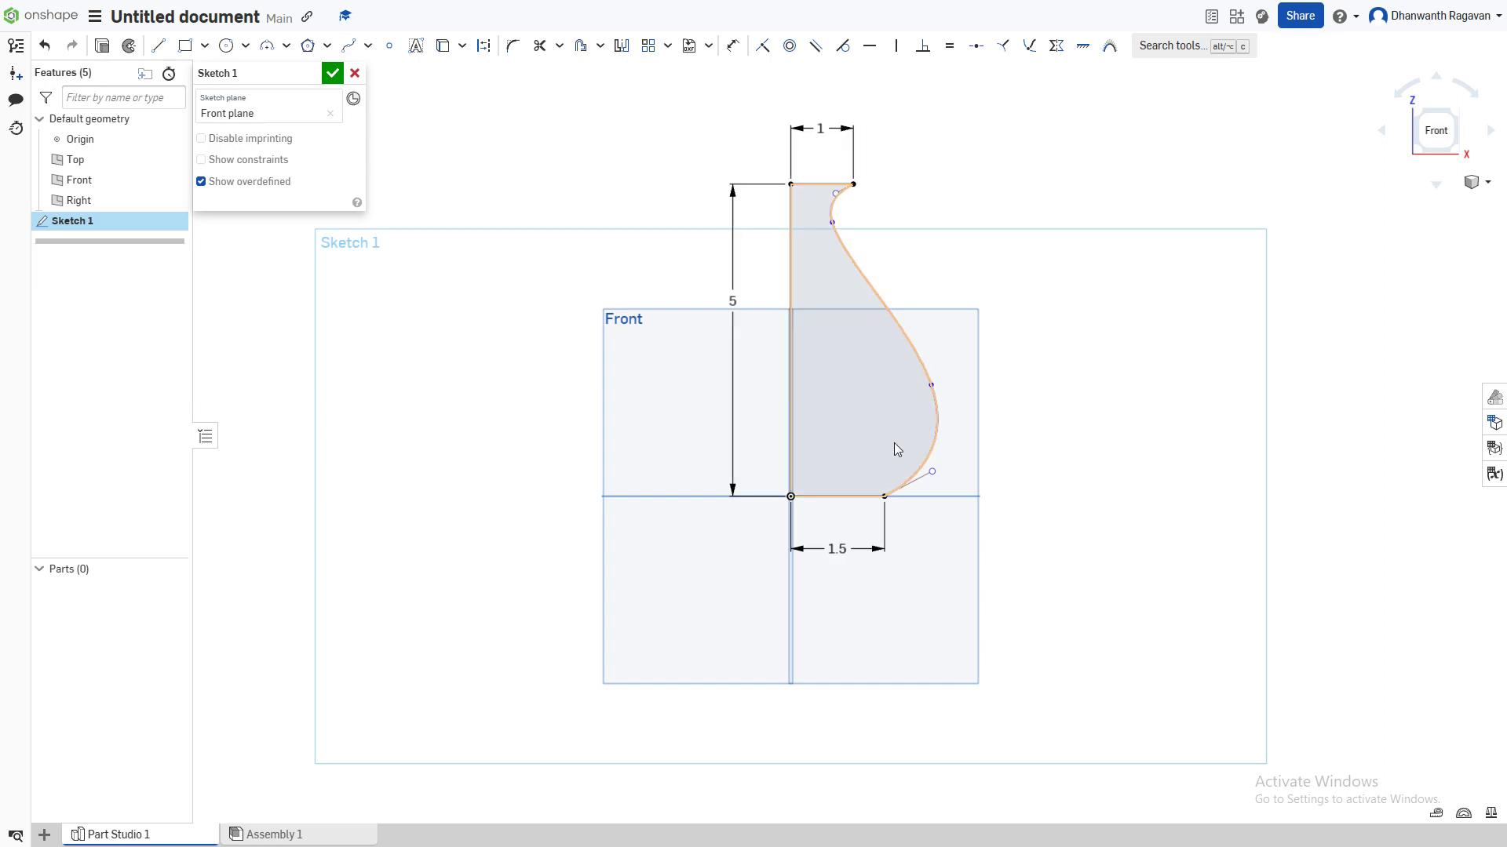
pyautogui.click(882, 482)
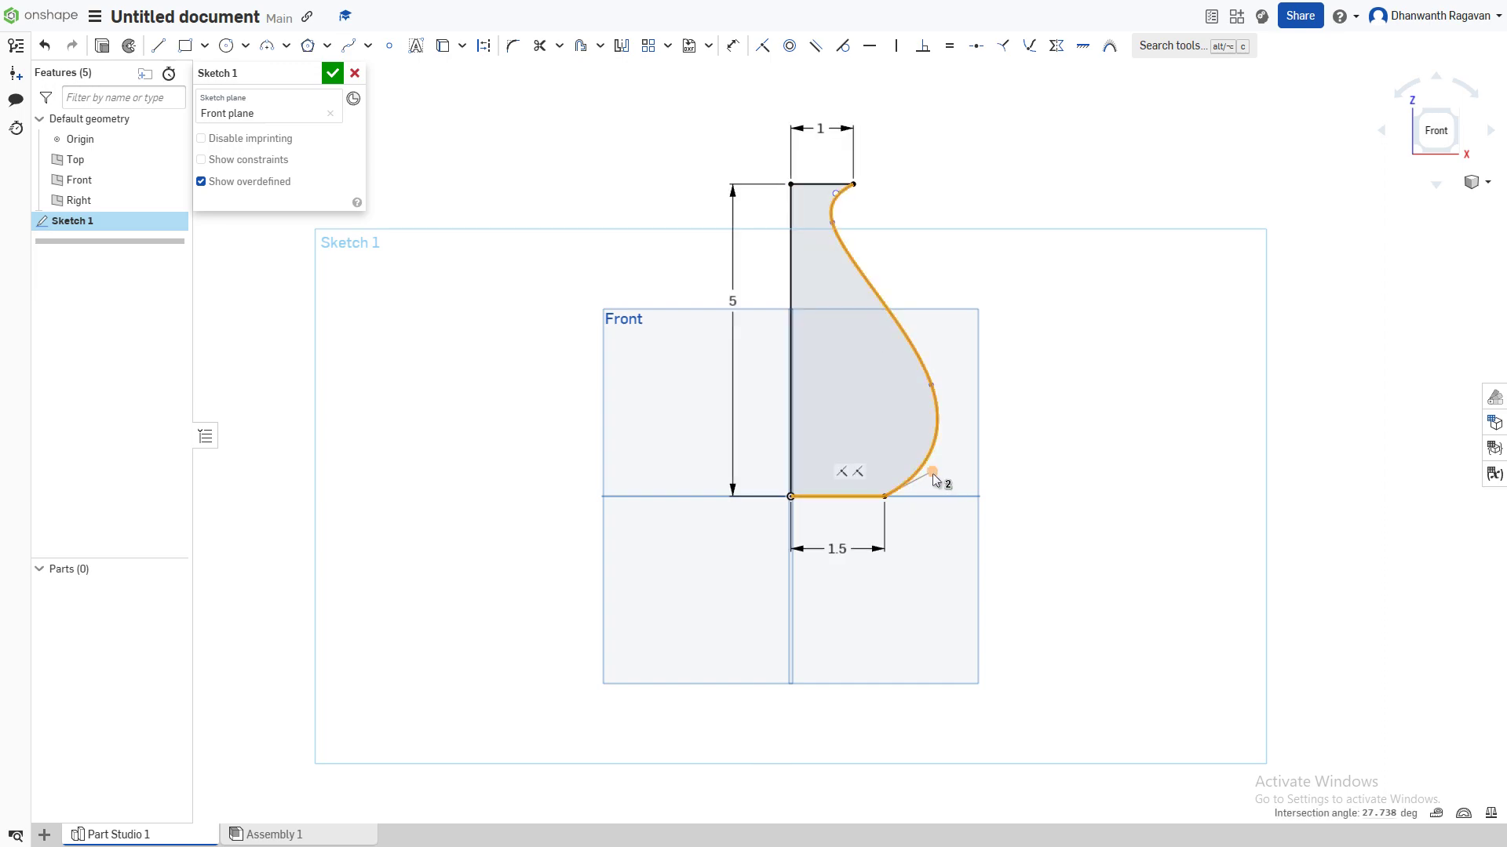
pyautogui.click(1048, 481)
pyautogui.moveTo(932, 474); pyautogui.dragTo(923, 471)
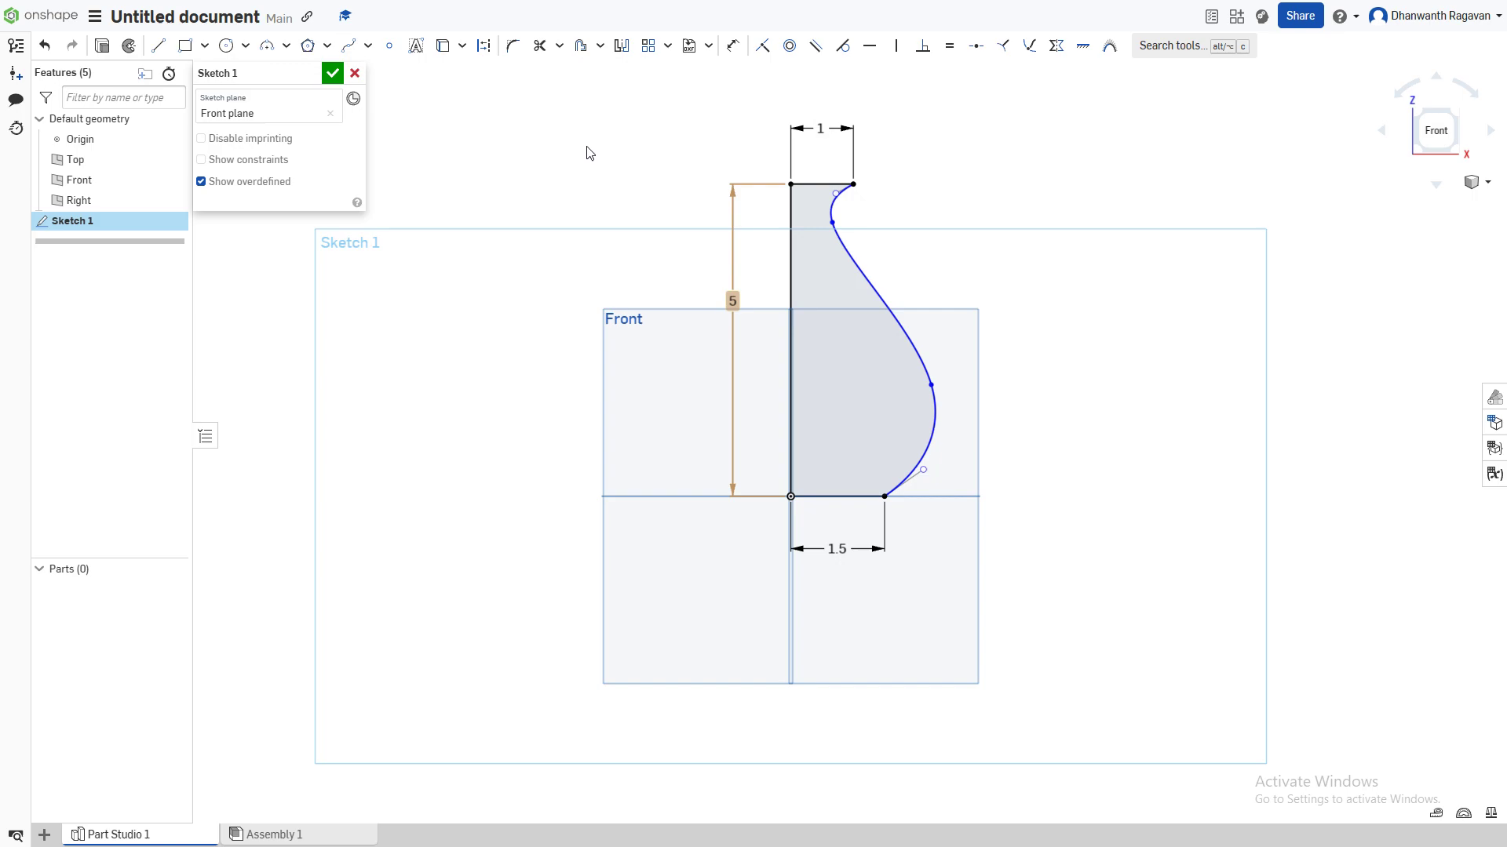
# Step: Close Sketch 1 and revolve the profile a full turn about its left vertical edge into Part 1
pyautogui.click(331, 75)
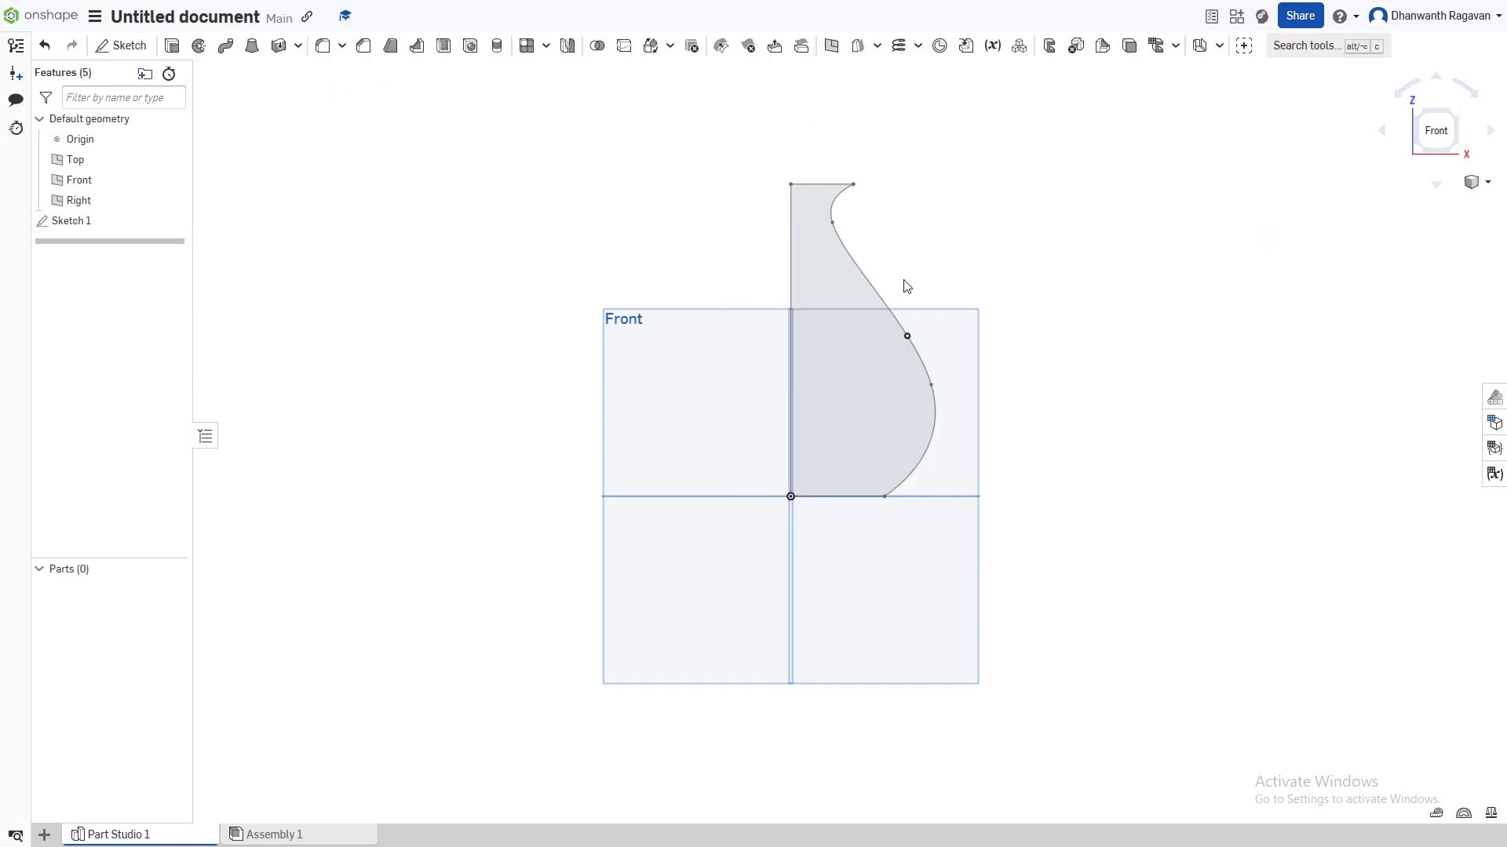
pyautogui.moveTo(986, 300)
pyautogui.mouseDown(button='right')
pyautogui.moveTo(969, 303)
pyautogui.moveTo(983, 308)
pyautogui.mouseUp(button='right')
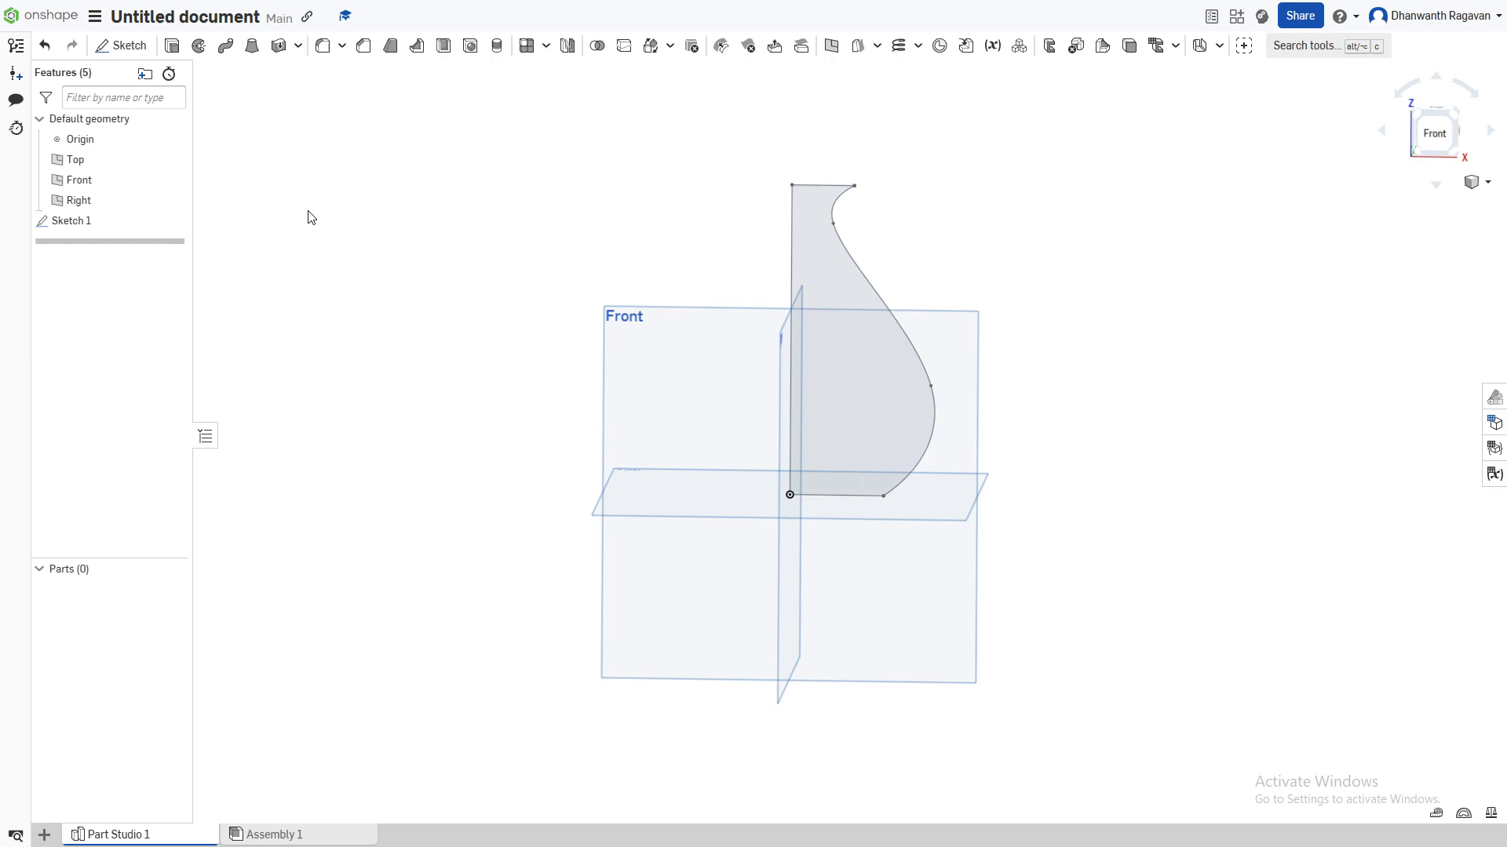
pyautogui.click(201, 46)
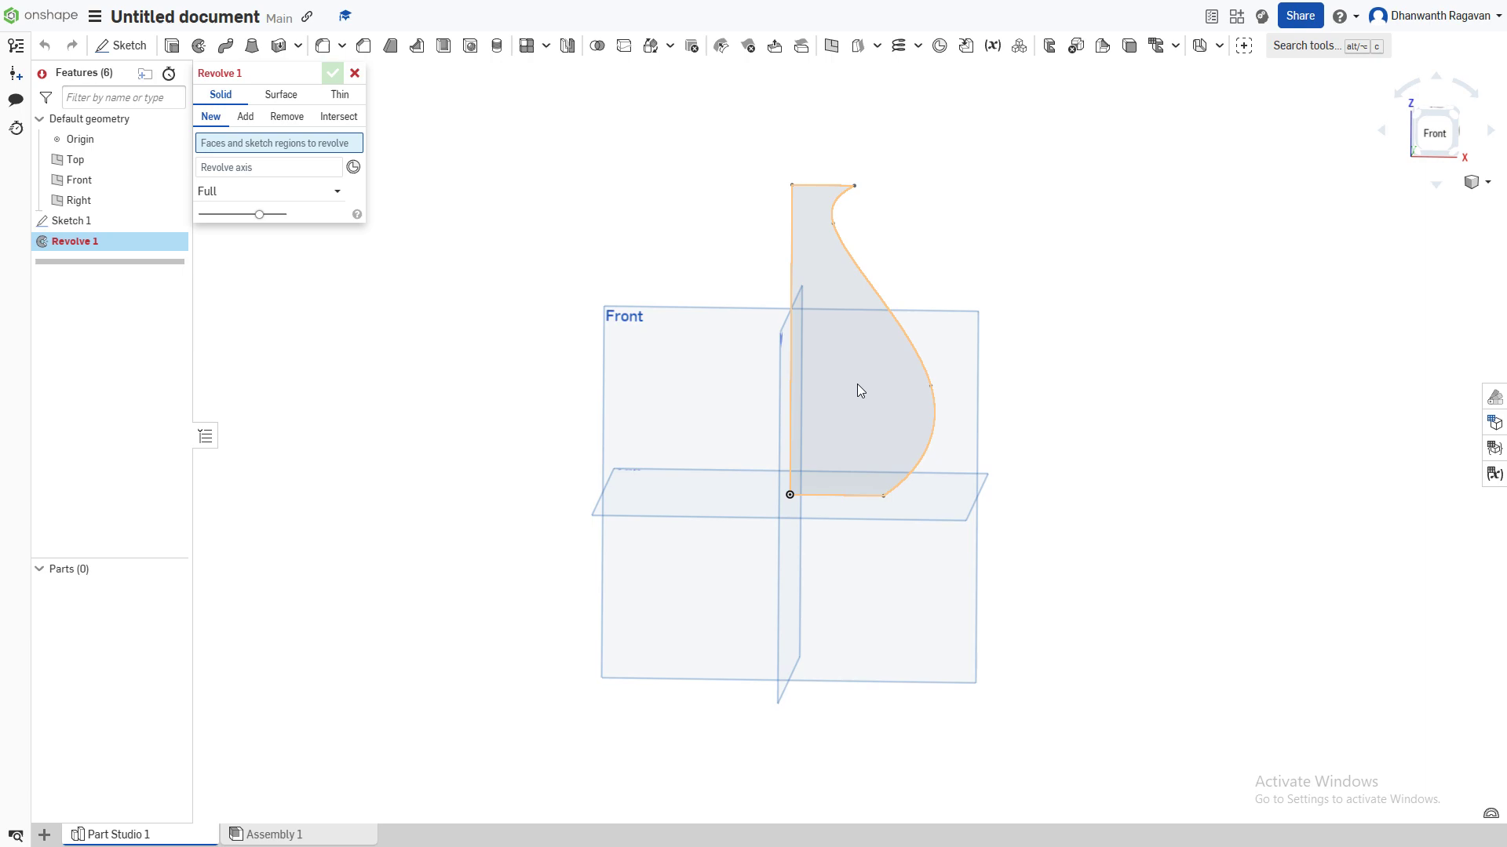
pyautogui.click(880, 314)
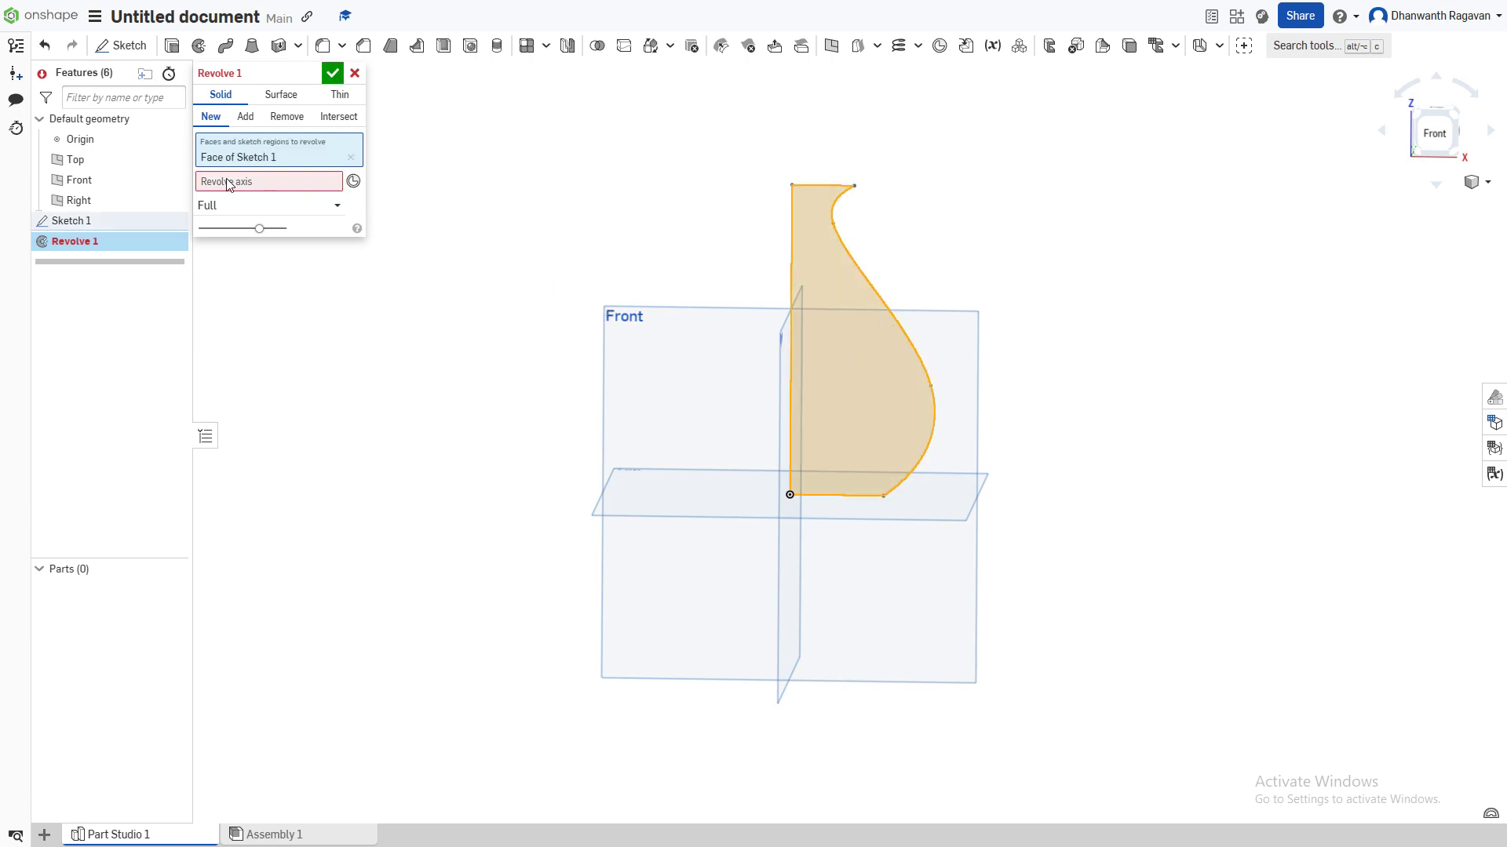
pyautogui.click(268, 187)
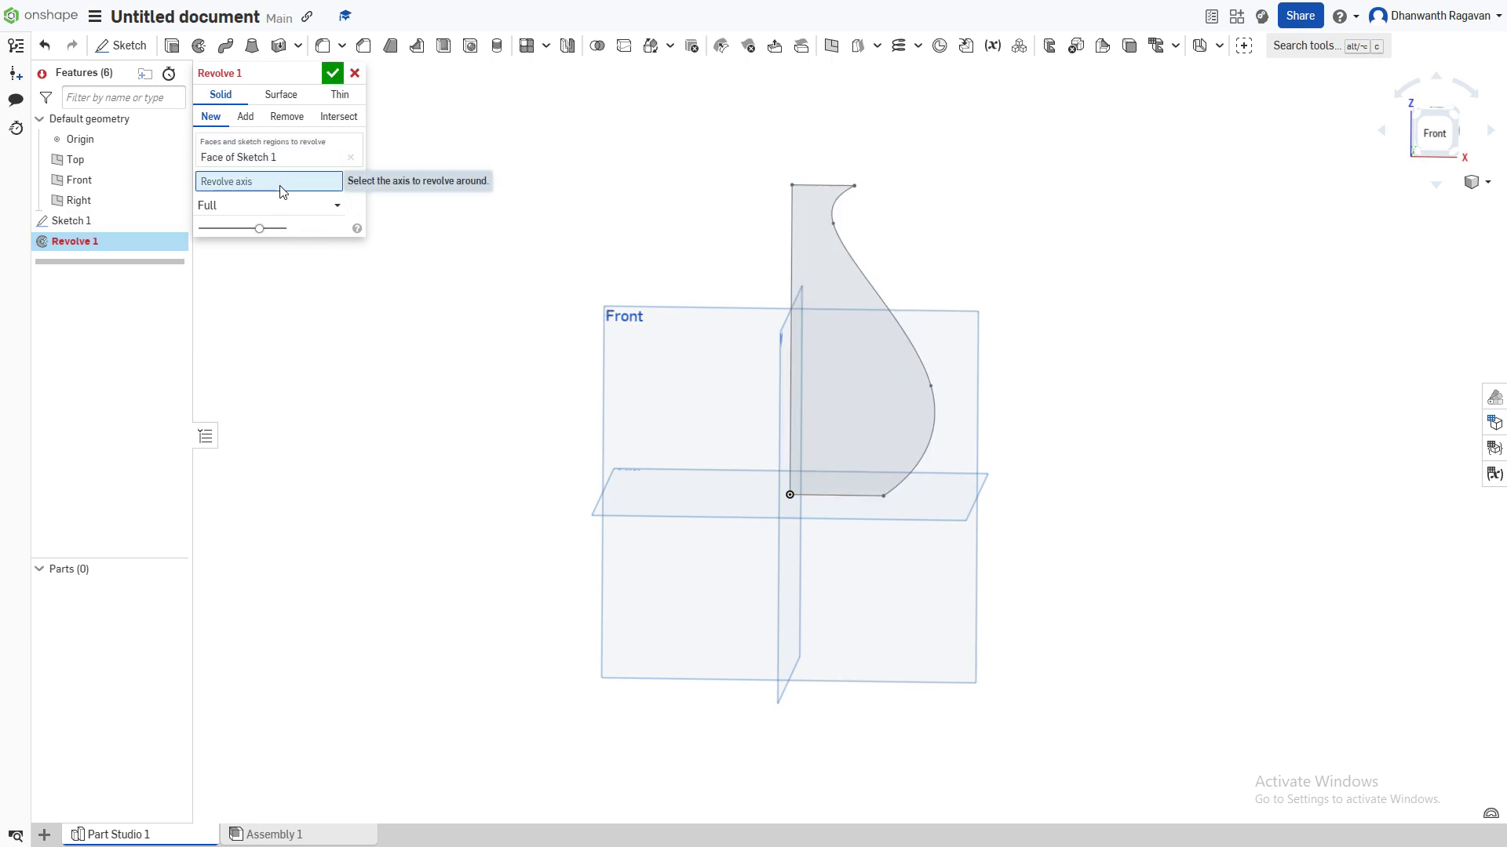
pyautogui.click(791, 336)
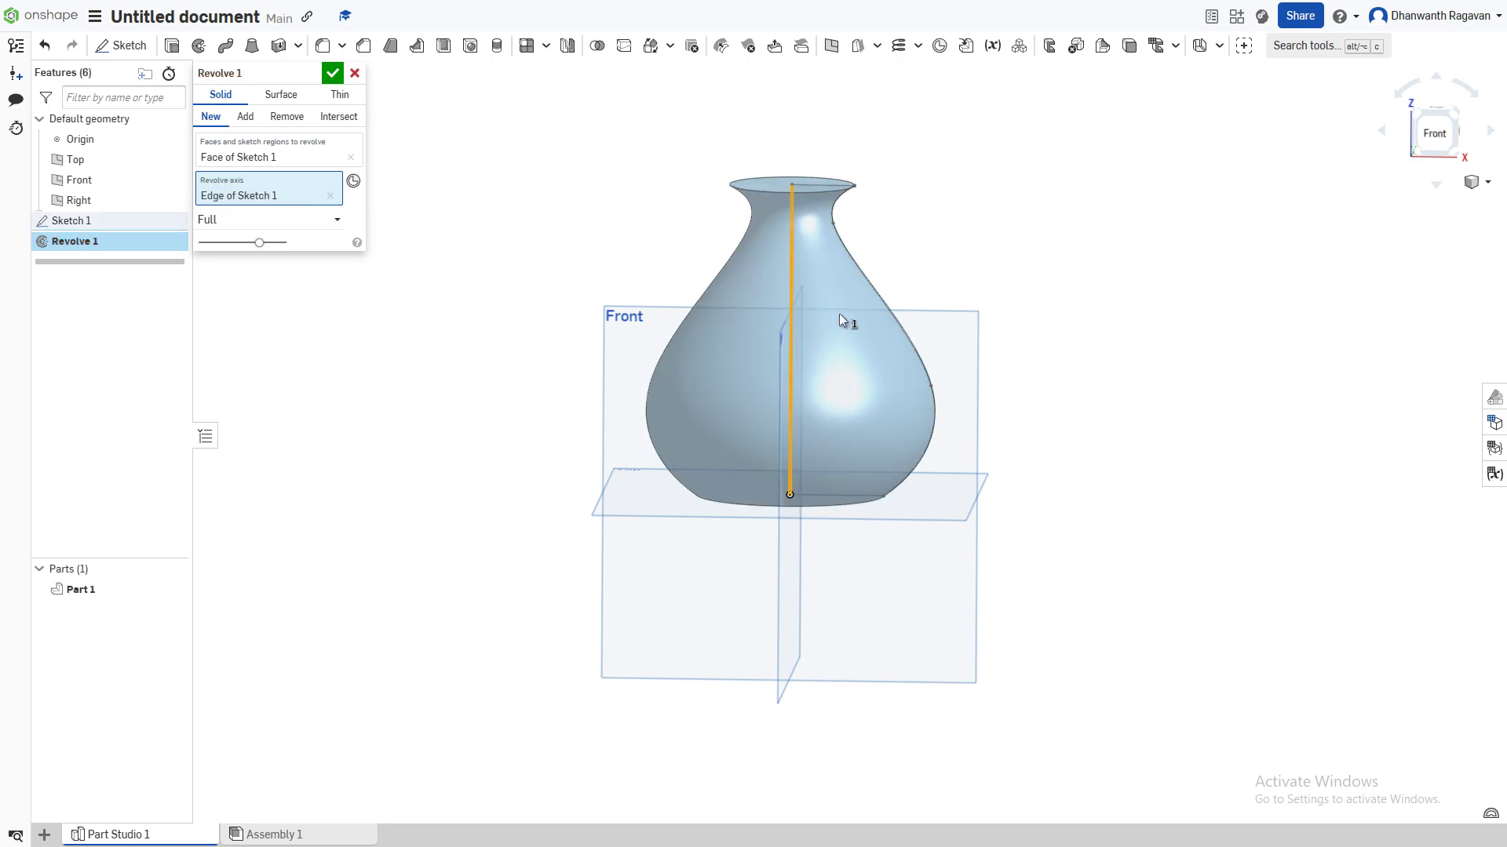
pyautogui.moveTo(839, 313)
pyautogui.mouseDown(button='right')
pyautogui.moveTo(769, 302)
pyautogui.moveTo(615, 323)
pyautogui.moveTo(493, 310)
pyautogui.moveTo(544, 360)
pyautogui.moveTo(820, 472)
pyautogui.mouseUp(button='right')
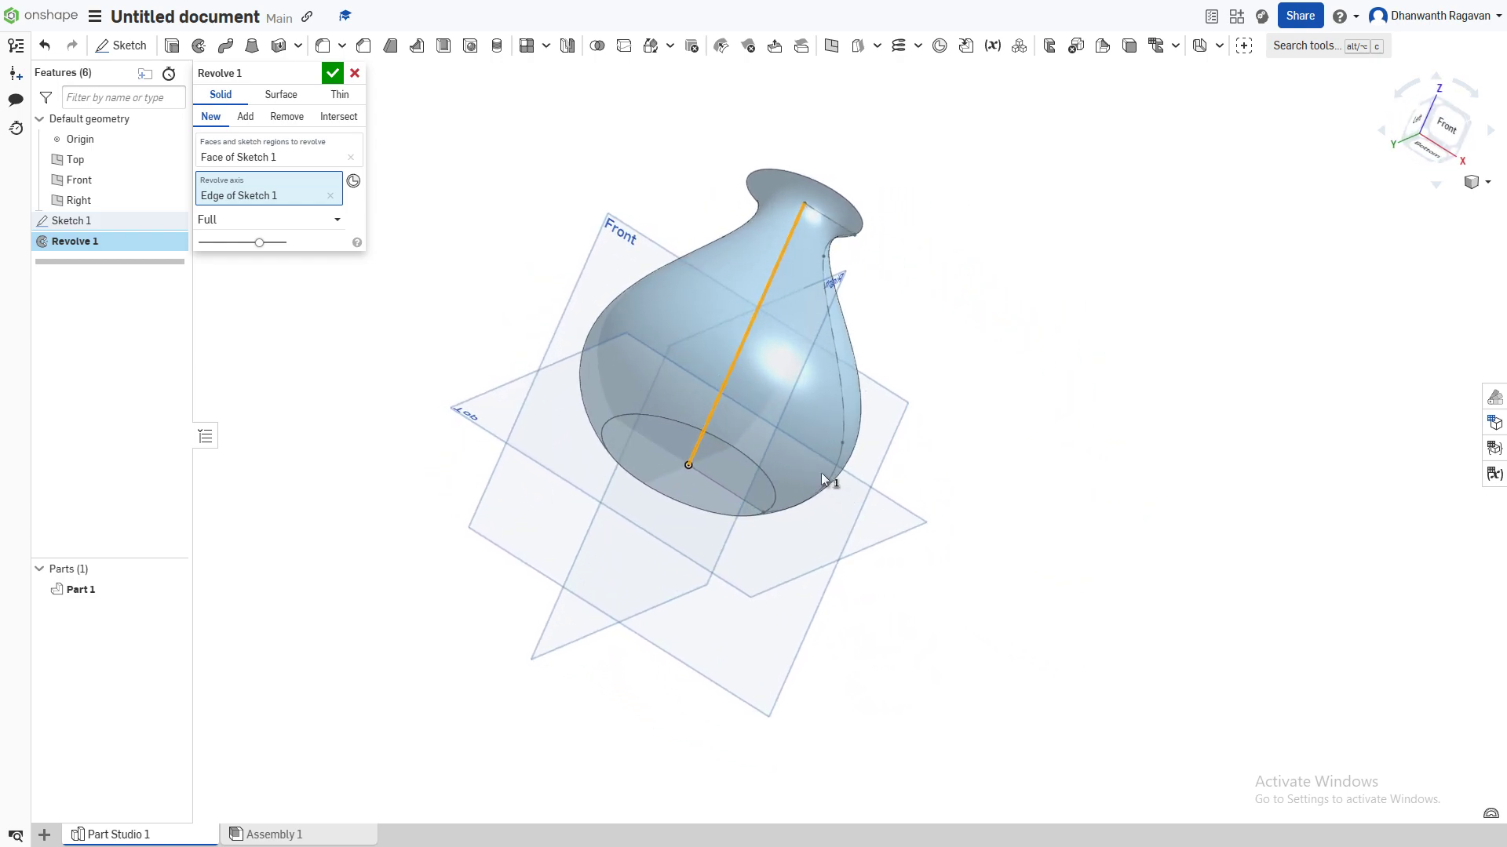
pyautogui.click(336, 76)
pyautogui.click(1446, 125)
pyautogui.scroll(-3, 913, 273)
pyautogui.moveTo(914, 274)
pyautogui.mouseDown(button='right')
pyautogui.moveTo(909, 253)
pyautogui.moveTo(913, 314)
pyautogui.moveTo(891, 216)
pyautogui.moveTo(916, 219)
pyautogui.moveTo(915, 258)
pyautogui.mouseUp(button='right')
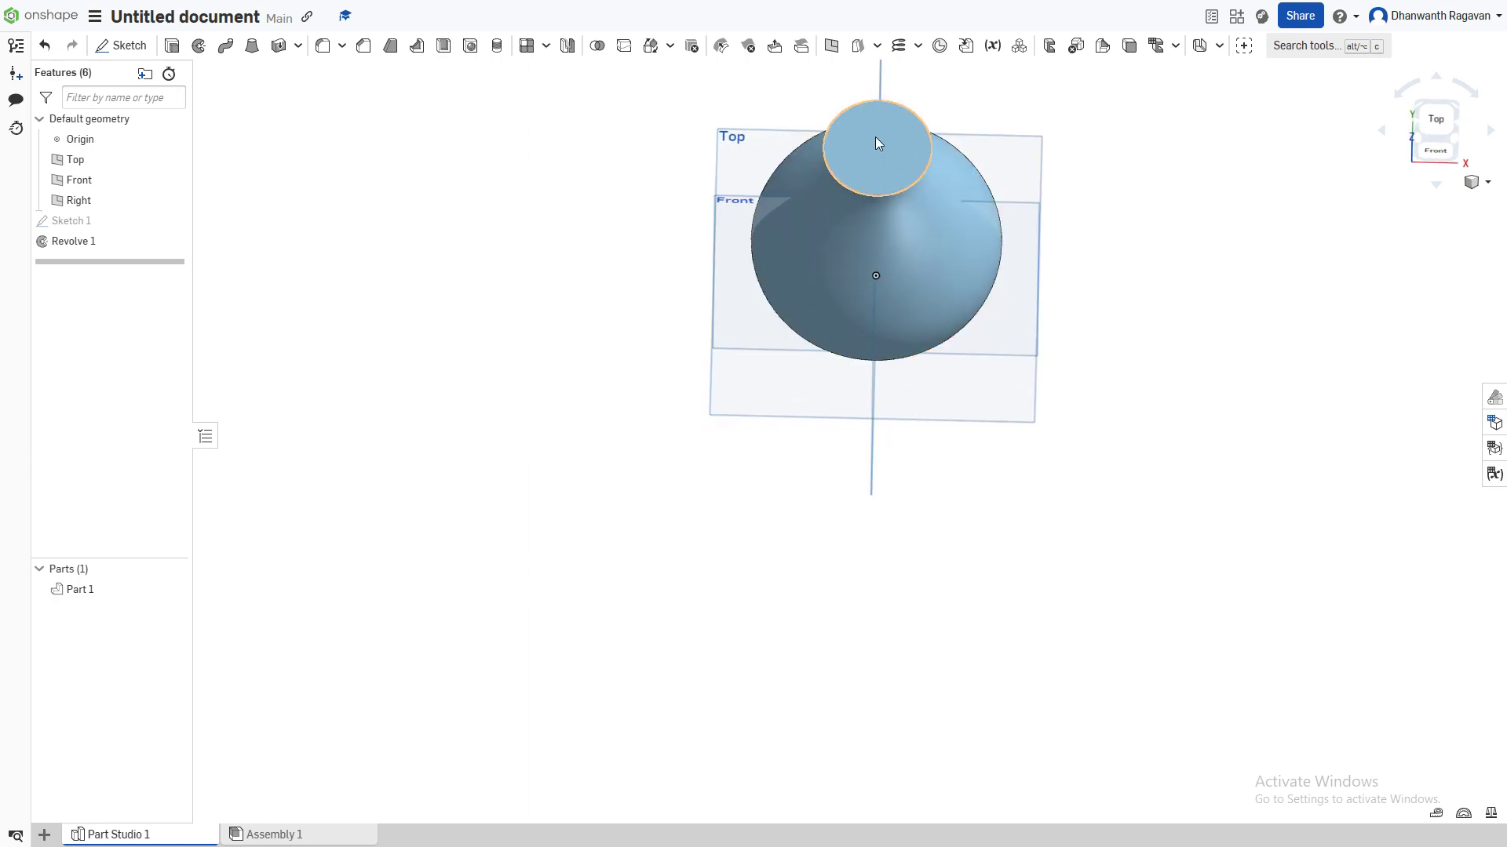
pyautogui.moveTo(860, 158); pyautogui.dragTo(918, 163, button='right')
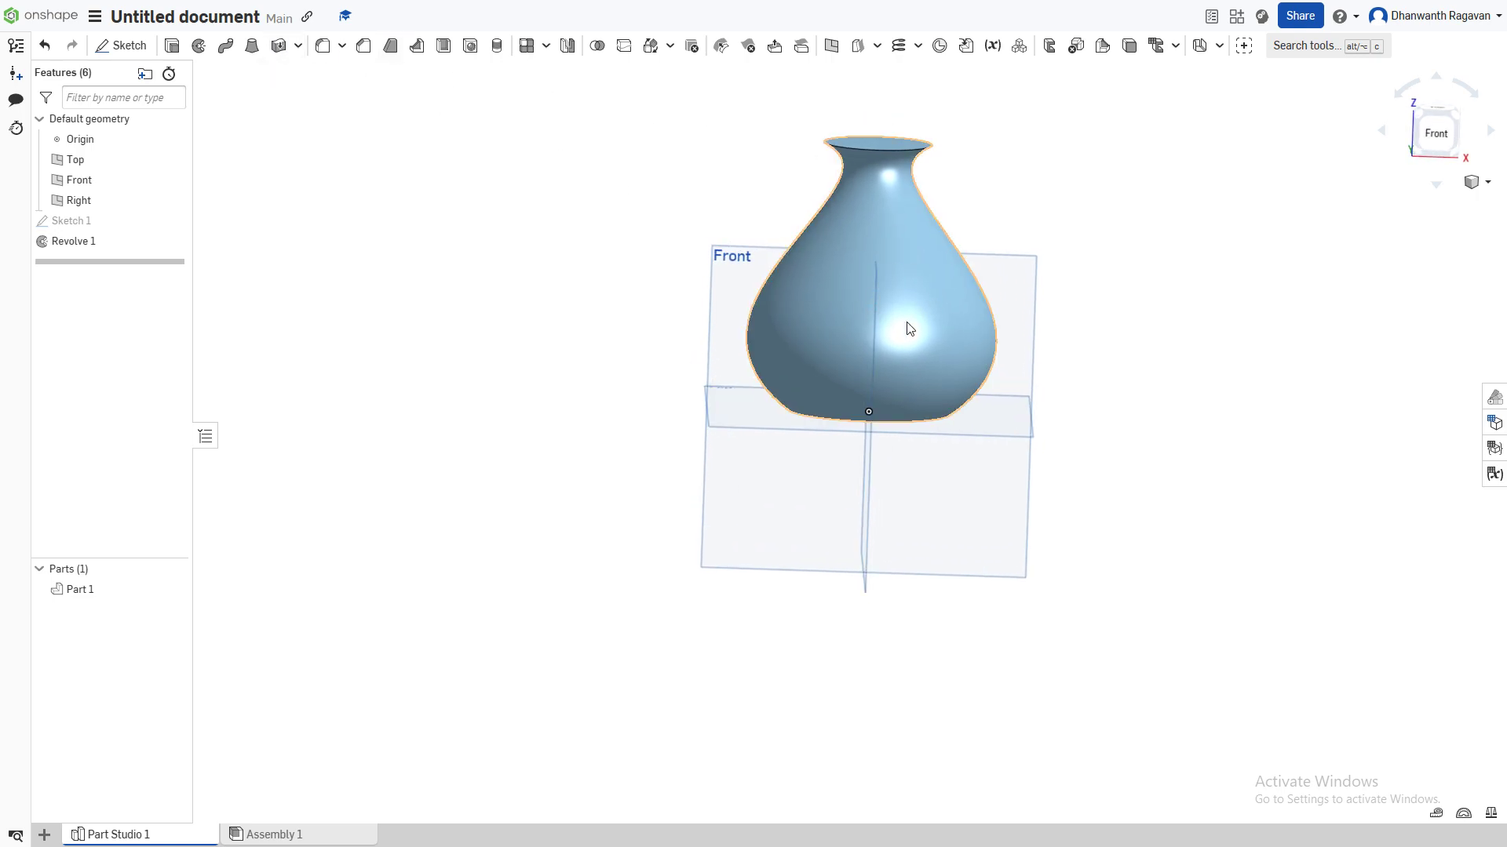
pyautogui.moveTo(912, 234); pyautogui.dragTo(902, 267, button='right')
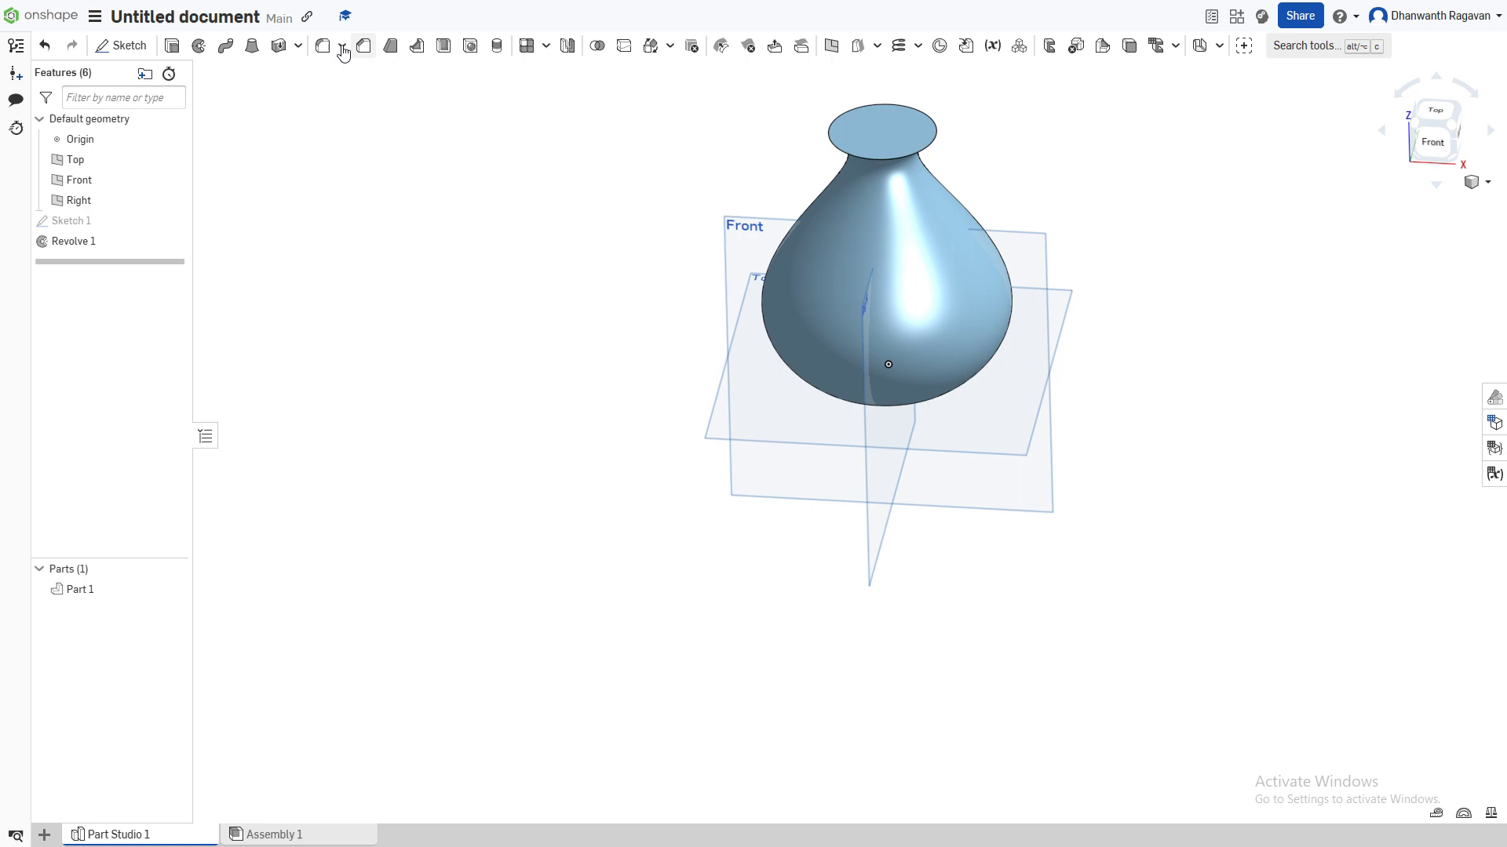
# Step: Shell the vase to 0.1 in thickness, removing its top face
pyautogui.click(444, 46)
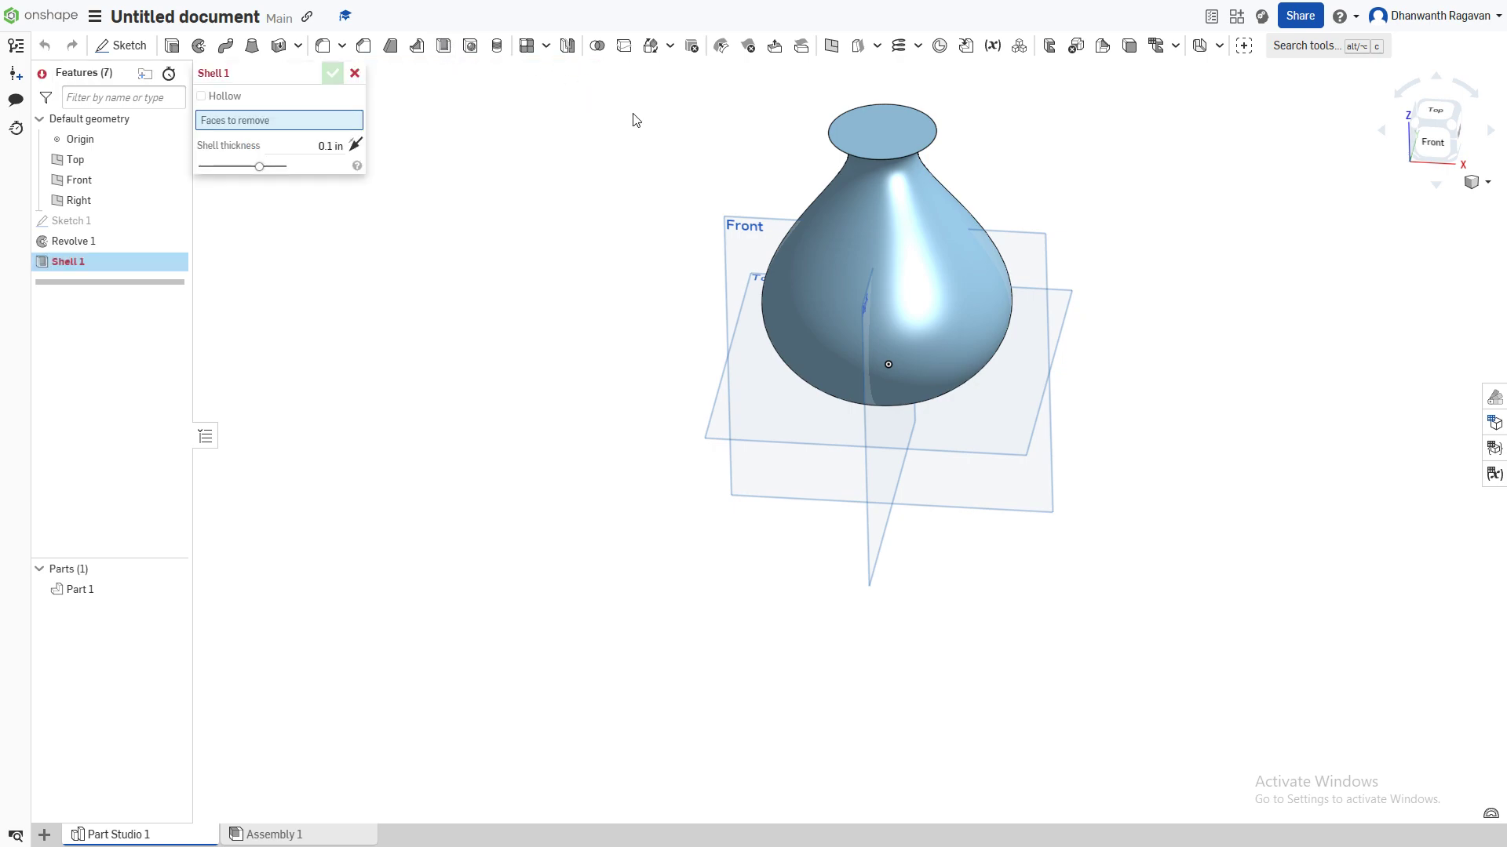
pyautogui.click(880, 131)
pyautogui.moveTo(880, 130)
pyautogui.mouseDown(button='right')
pyautogui.moveTo(897, 224)
pyautogui.moveTo(904, 126)
pyautogui.mouseUp(button='right')
pyautogui.click(333, 73)
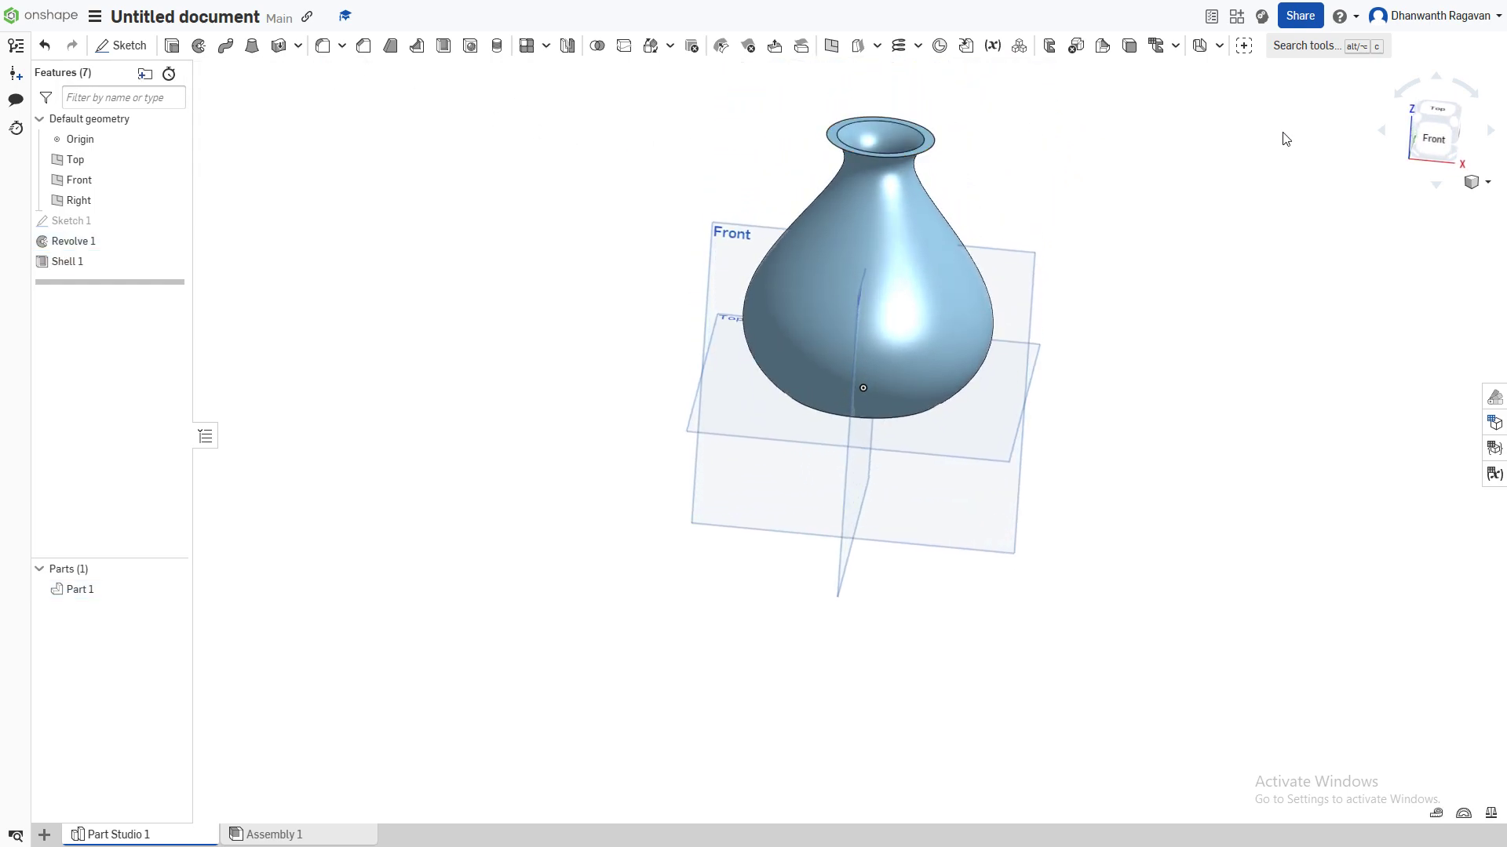
# Step: Orbit and zoom around the hollow vase to inspect its open top and rim
pyautogui.click(1434, 138)
pyautogui.moveTo(995, 178); pyautogui.dragTo(902, 236, button='right')
pyautogui.click(1435, 151)
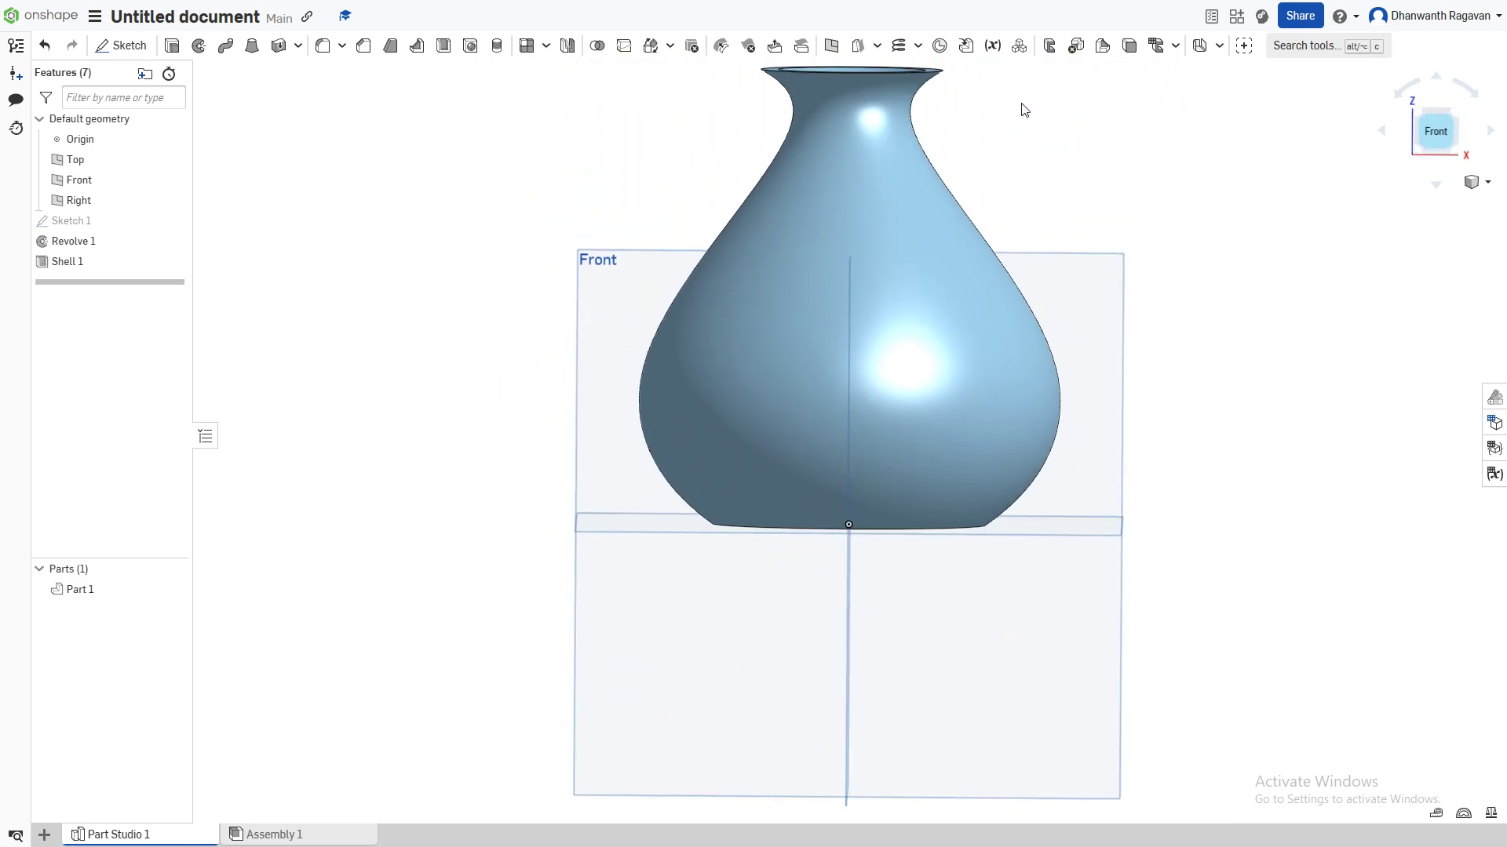
pyautogui.moveTo(871, 151); pyautogui.dragTo(864, 211, button='right')
pyautogui.moveTo(911, 115); pyautogui.dragTo(888, 183, button='right')
pyautogui.scroll(5, 888, 182)
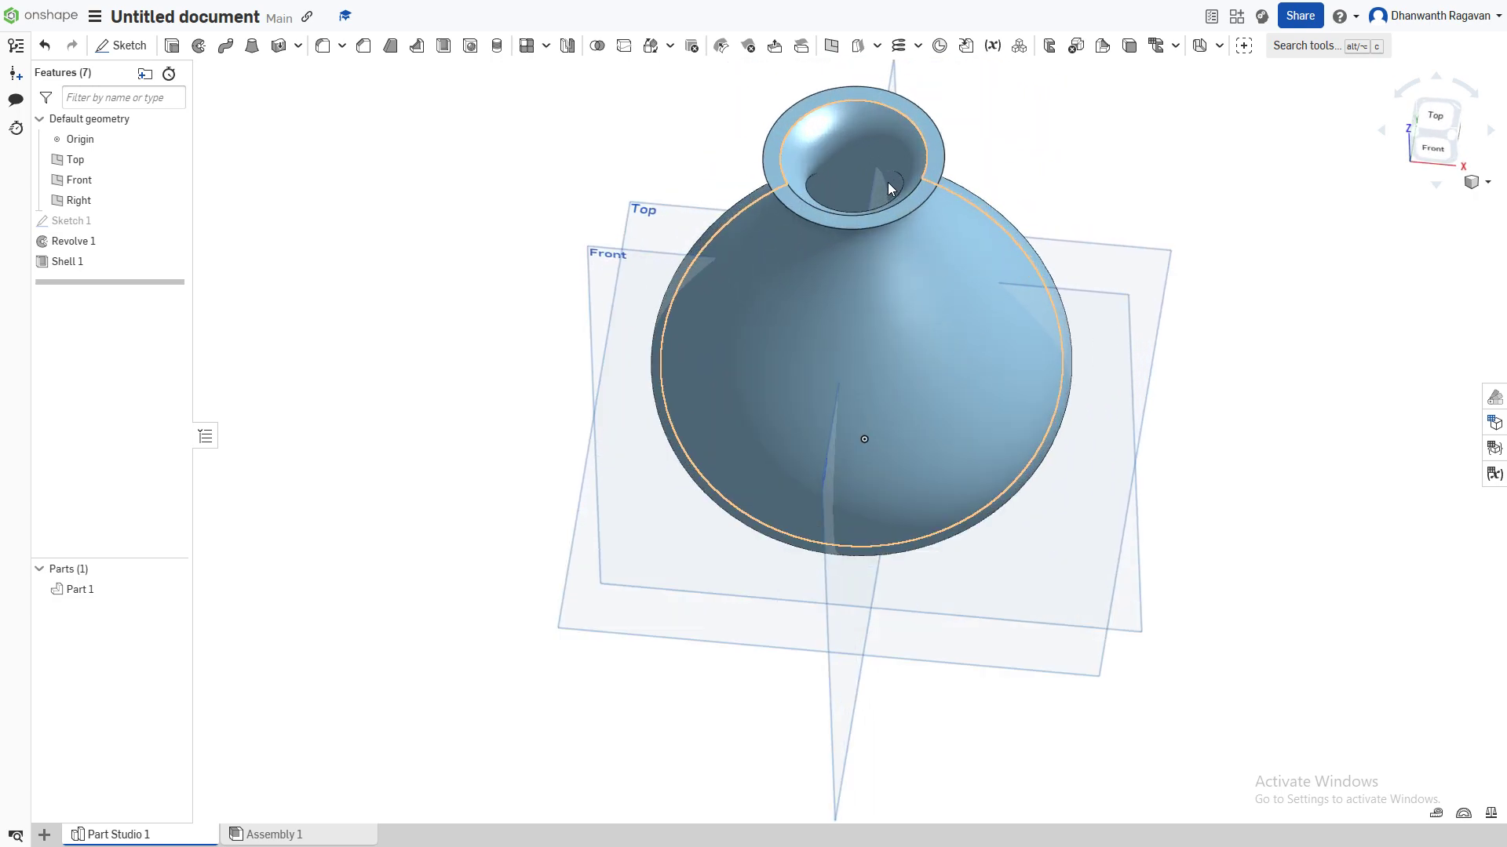
pyautogui.moveTo(758, 154)
pyautogui.mouseDown(button='right')
pyautogui.moveTo(773, 124)
pyautogui.moveTo(751, 146)
pyautogui.mouseUp(button='right')
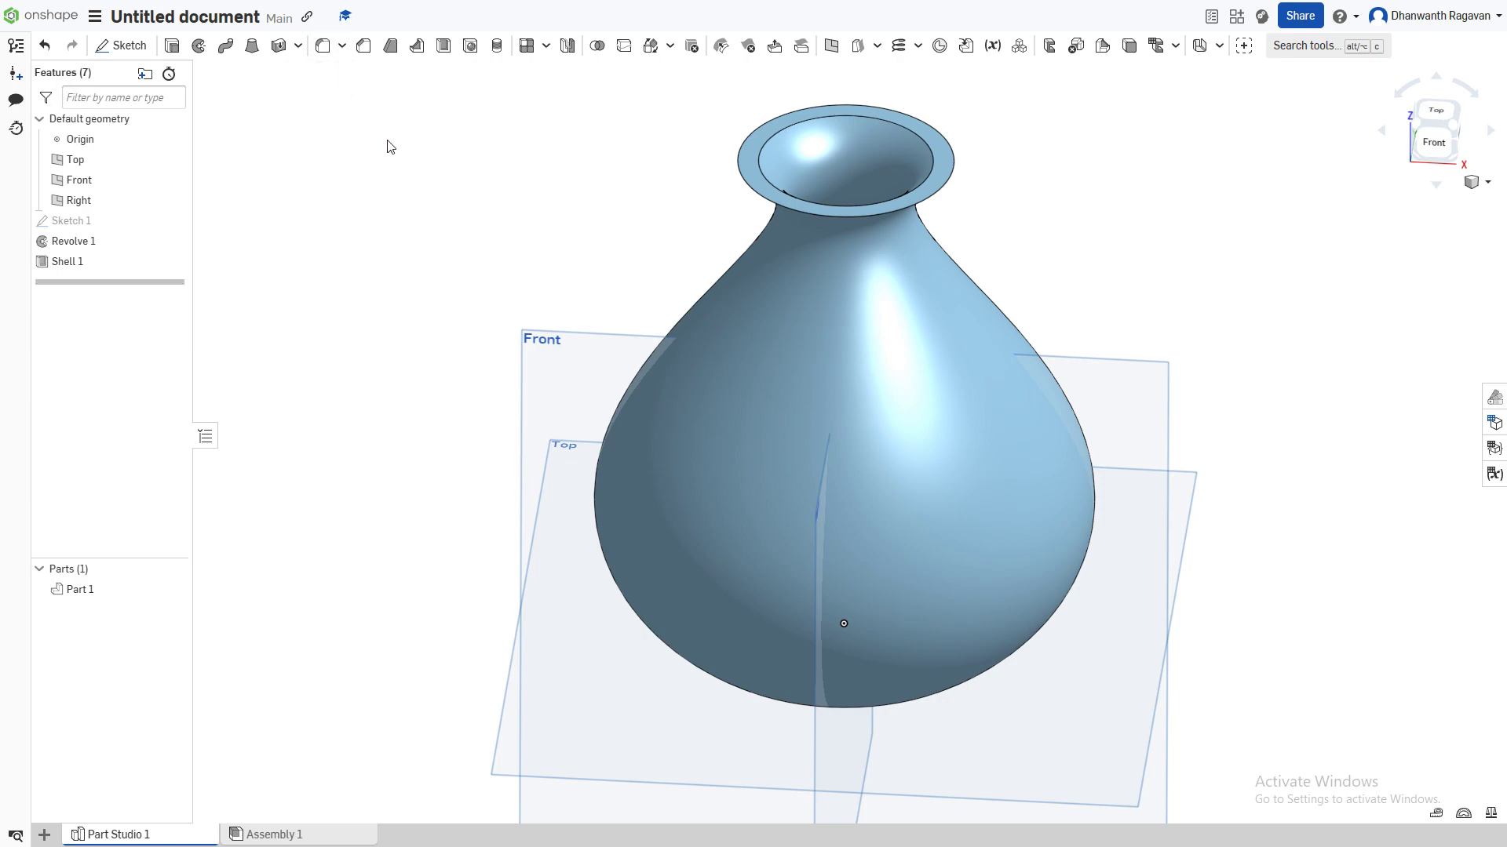
# Step: Fillet the vase's outer and inner rim edges with a 0.04 in radius
pyautogui.click(321, 47)
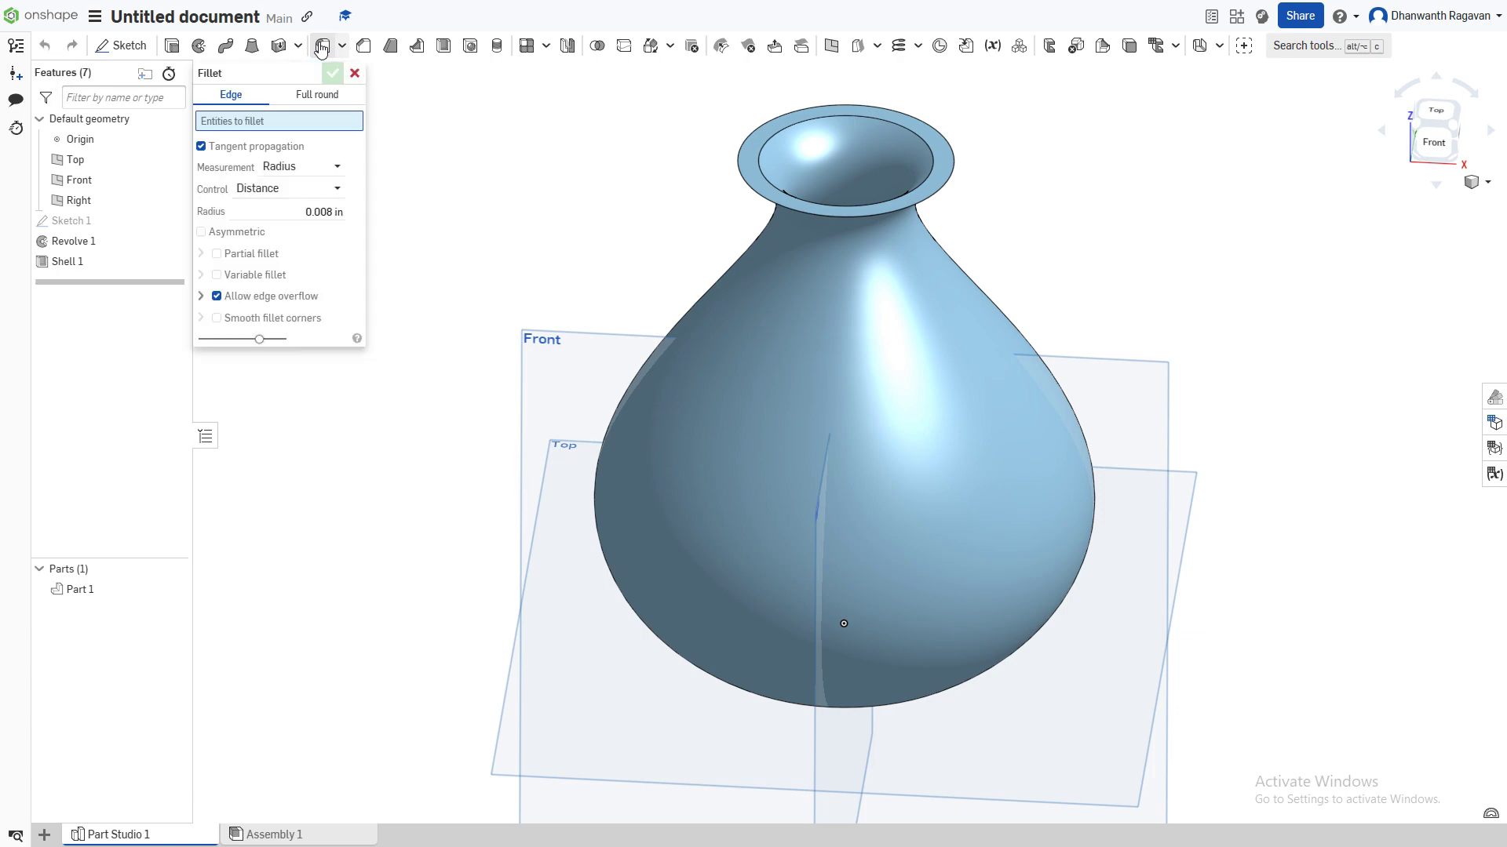
pyautogui.scroll(3, 710, 195)
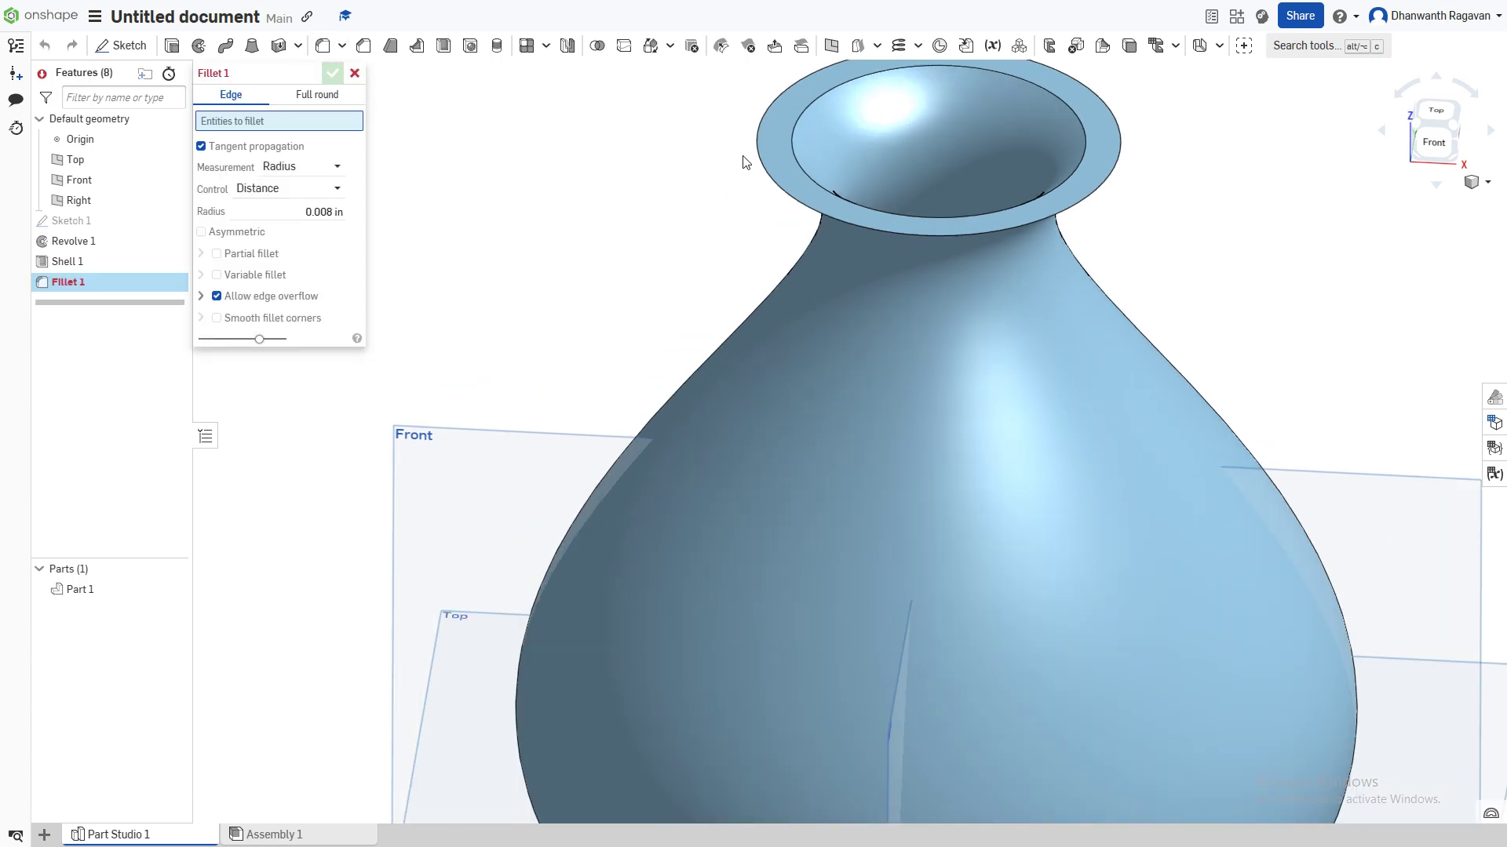
pyautogui.click(756, 150)
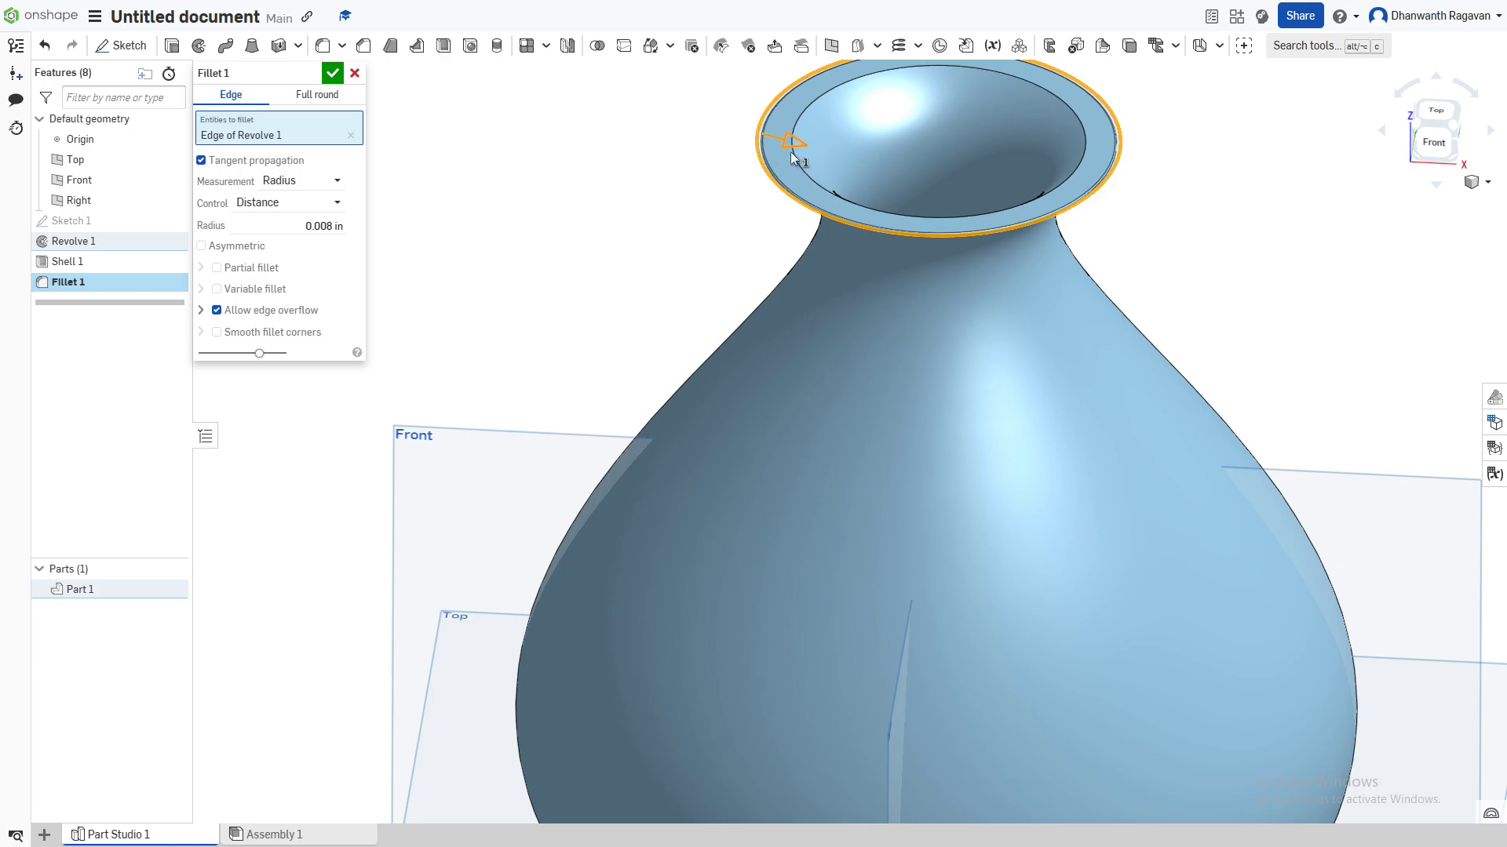
pyautogui.scroll(3, 793, 150)
pyautogui.click(811, 120)
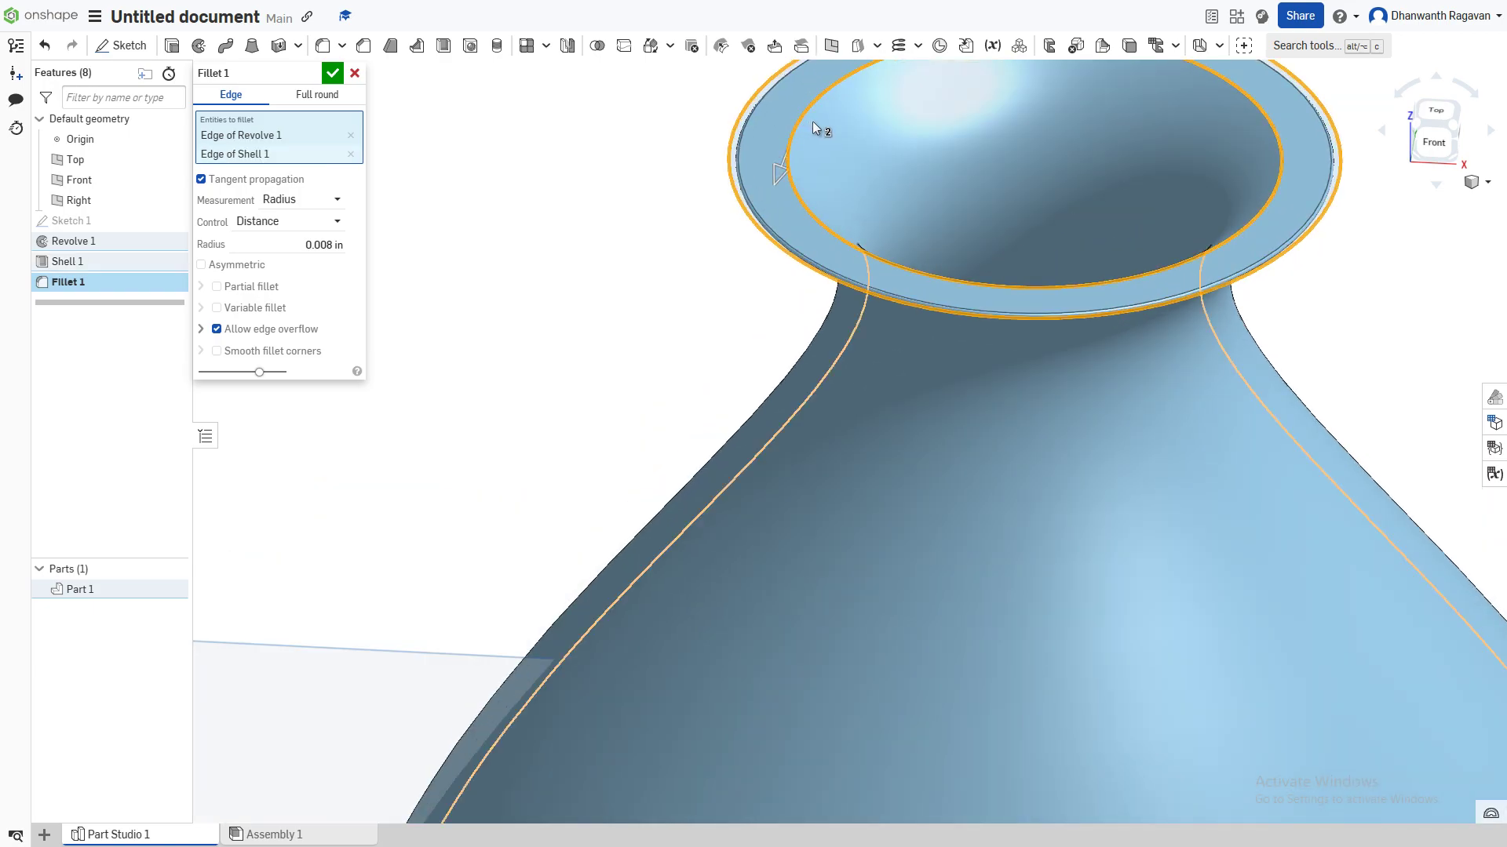
pyautogui.scroll(-5, 813, 121)
pyautogui.click(339, 244)
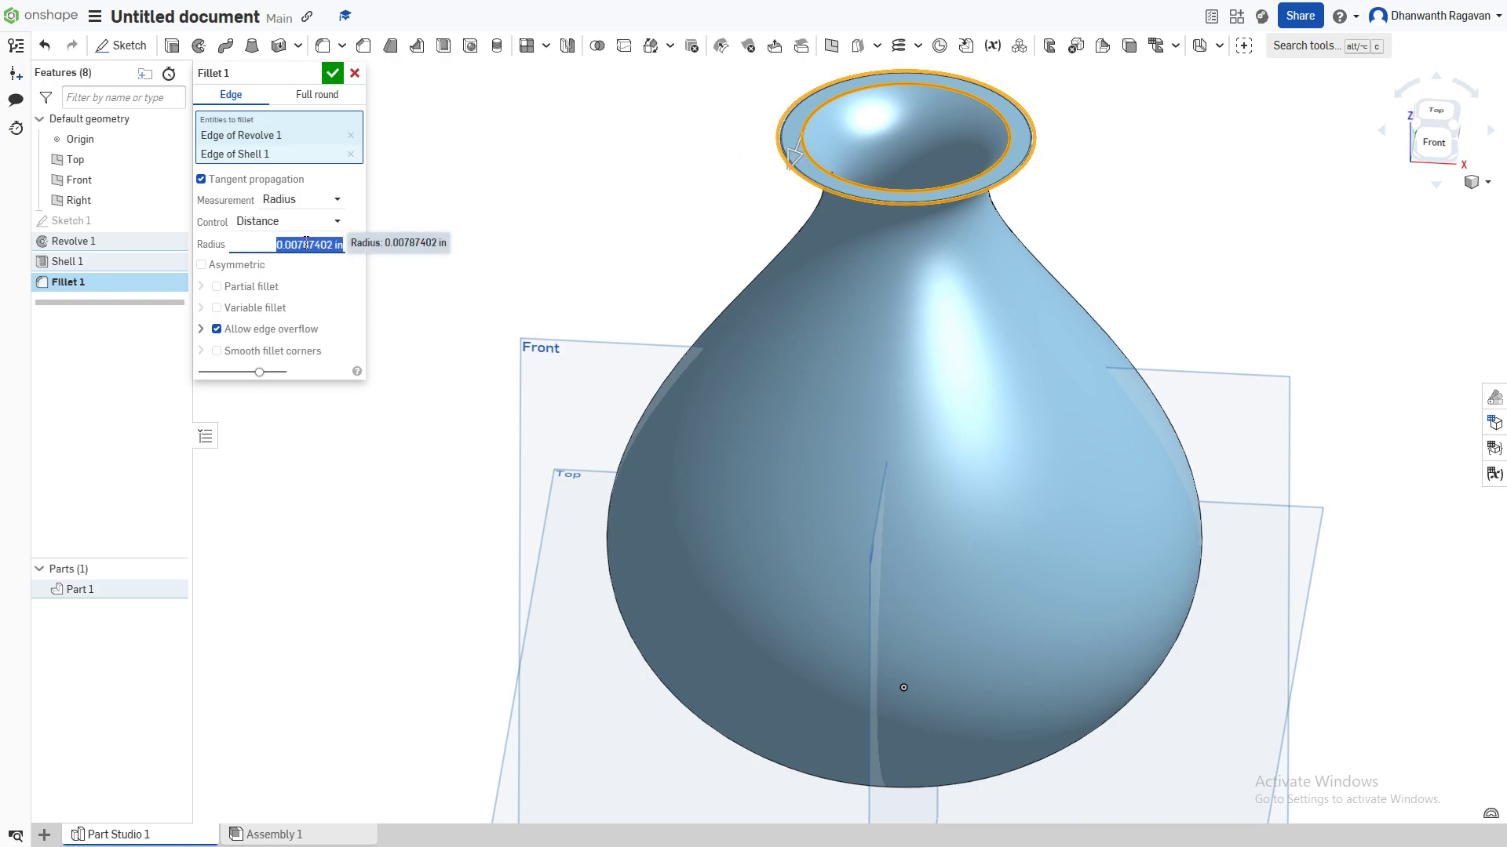
pyautogui.write('0.04')
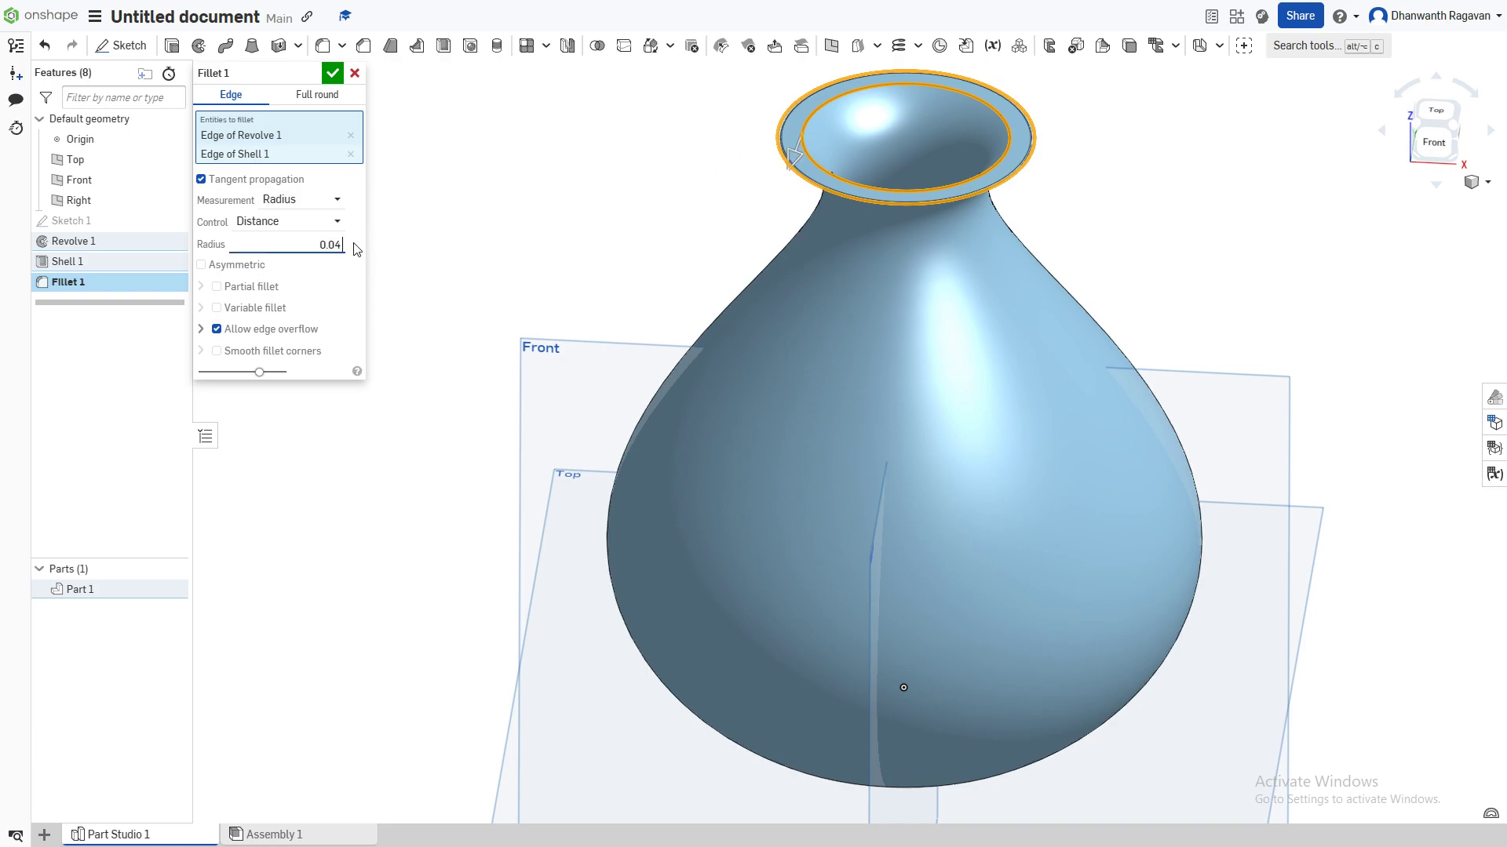
pyautogui.write(' in')
pyautogui.press('Return')
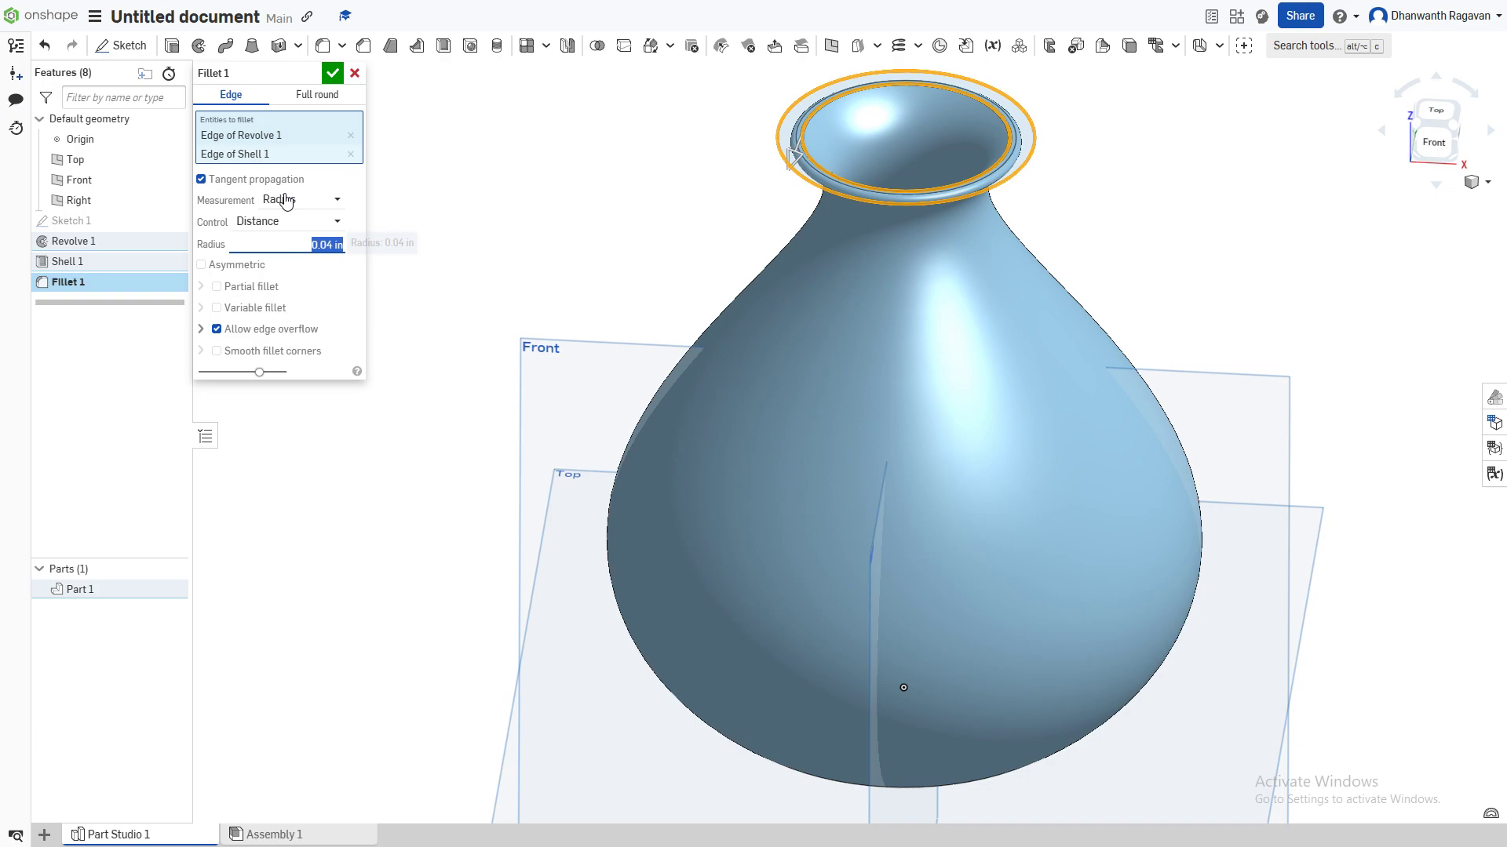
pyautogui.click(333, 74)
pyautogui.moveTo(925, 175); pyautogui.dragTo(1205, 210, button='right')
pyautogui.click(1425, 148)
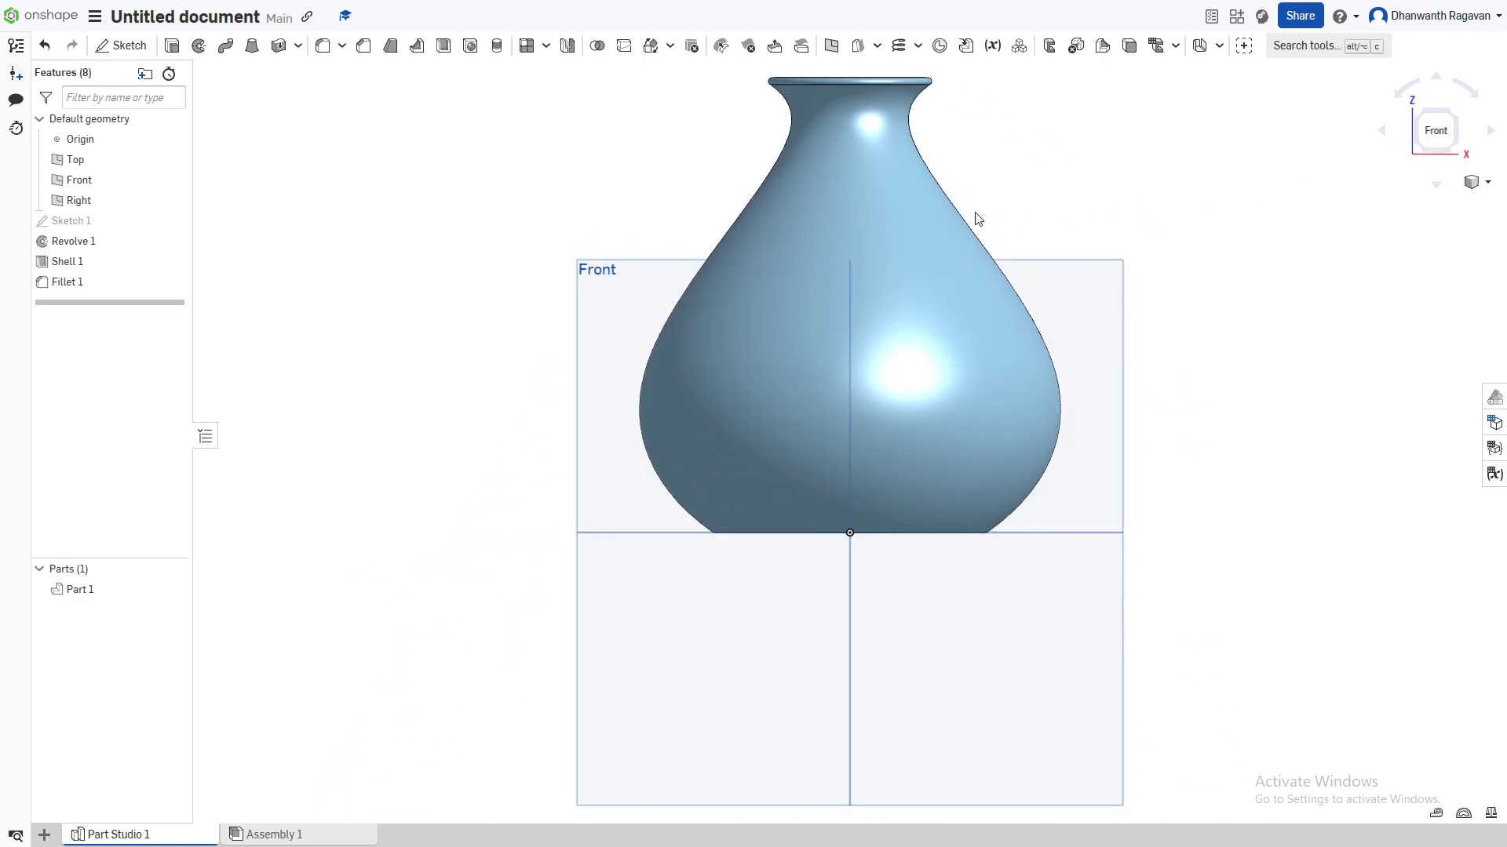
pyautogui.scroll(-3, 962, 207)
pyautogui.moveTo(955, 206)
pyautogui.mouseDown(button='right')
pyautogui.moveTo(901, 239)
pyautogui.moveTo(990, 254)
pyautogui.moveTo(1013, 232)
pyautogui.moveTo(955, 209)
pyautogui.mouseUp(button='right')
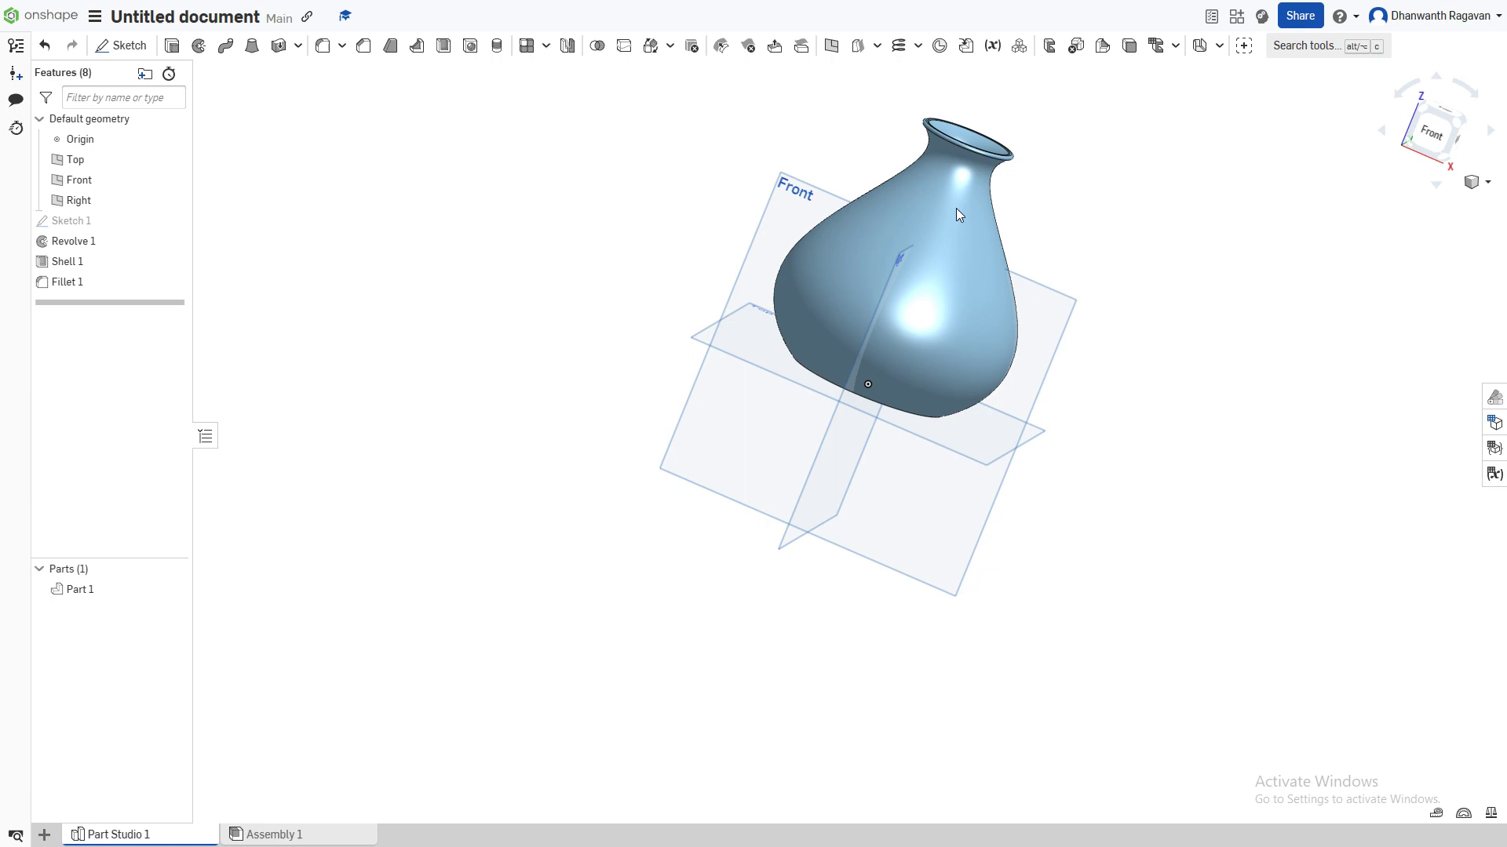
pyautogui.click(1440, 136)
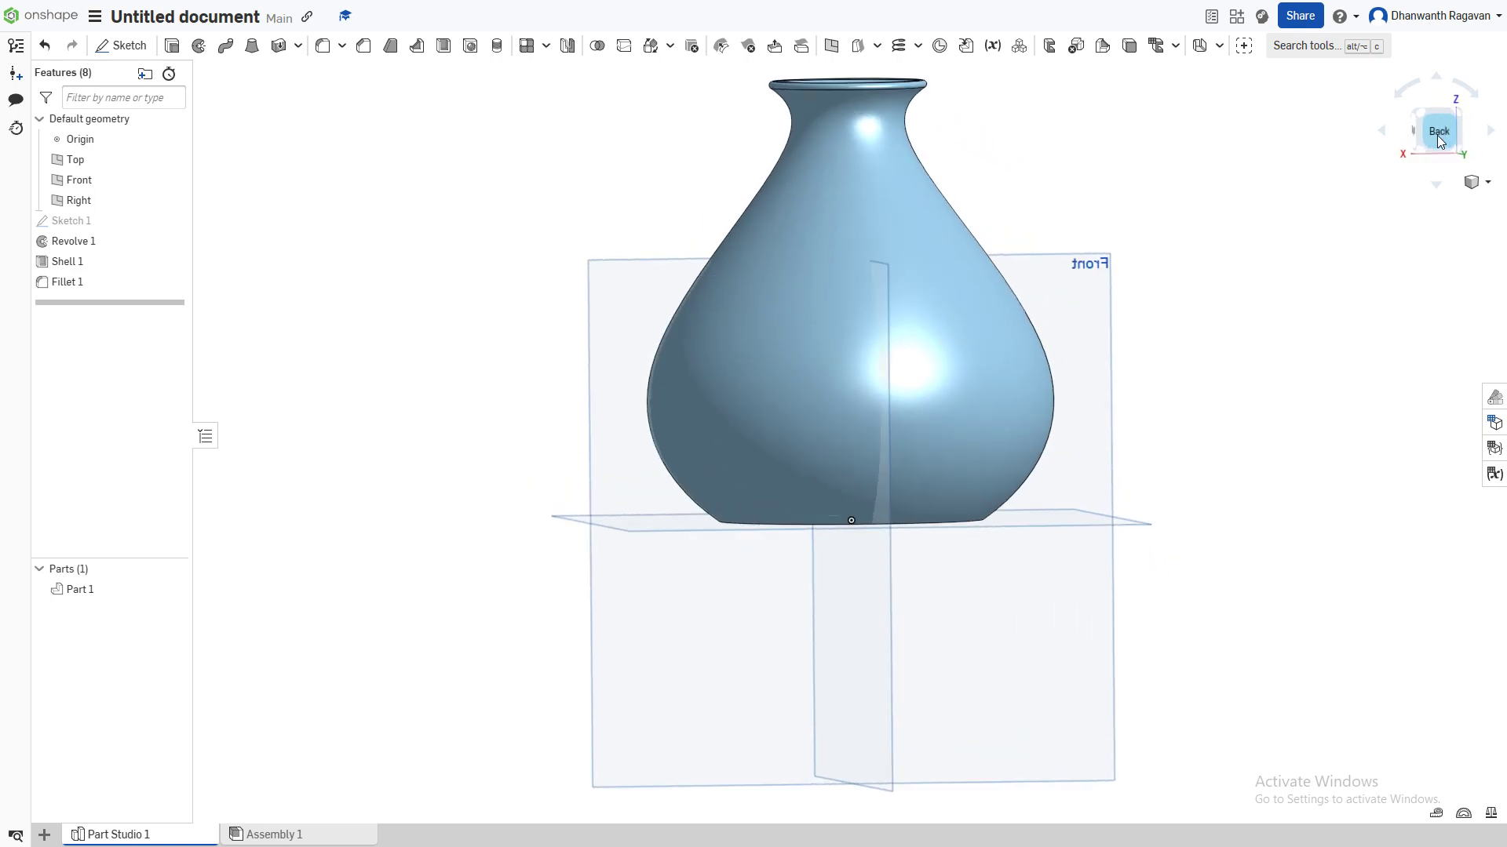
pyautogui.click(1473, 185)
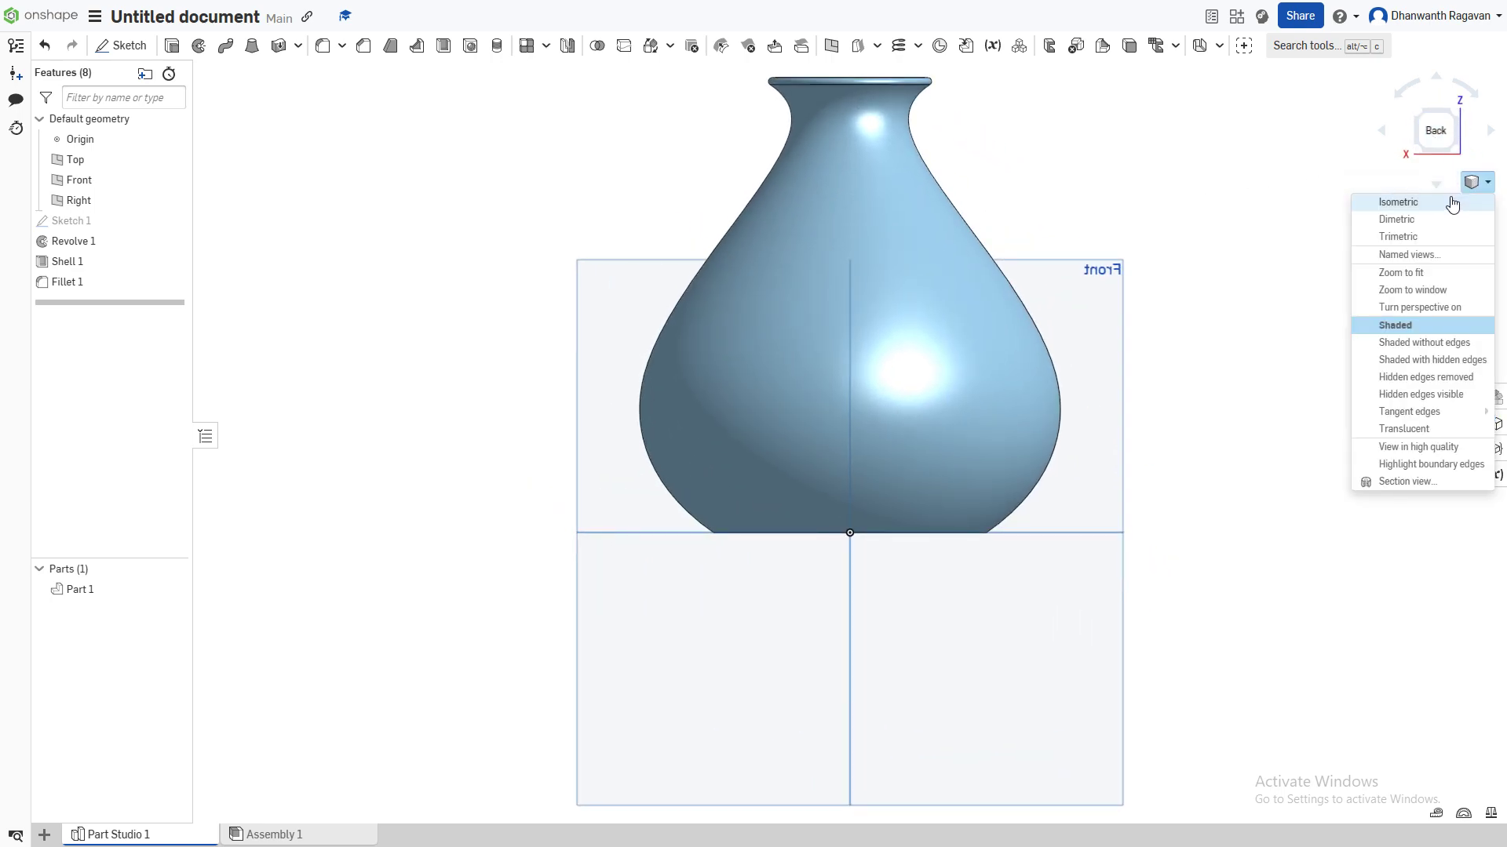
pyautogui.click(1449, 201)
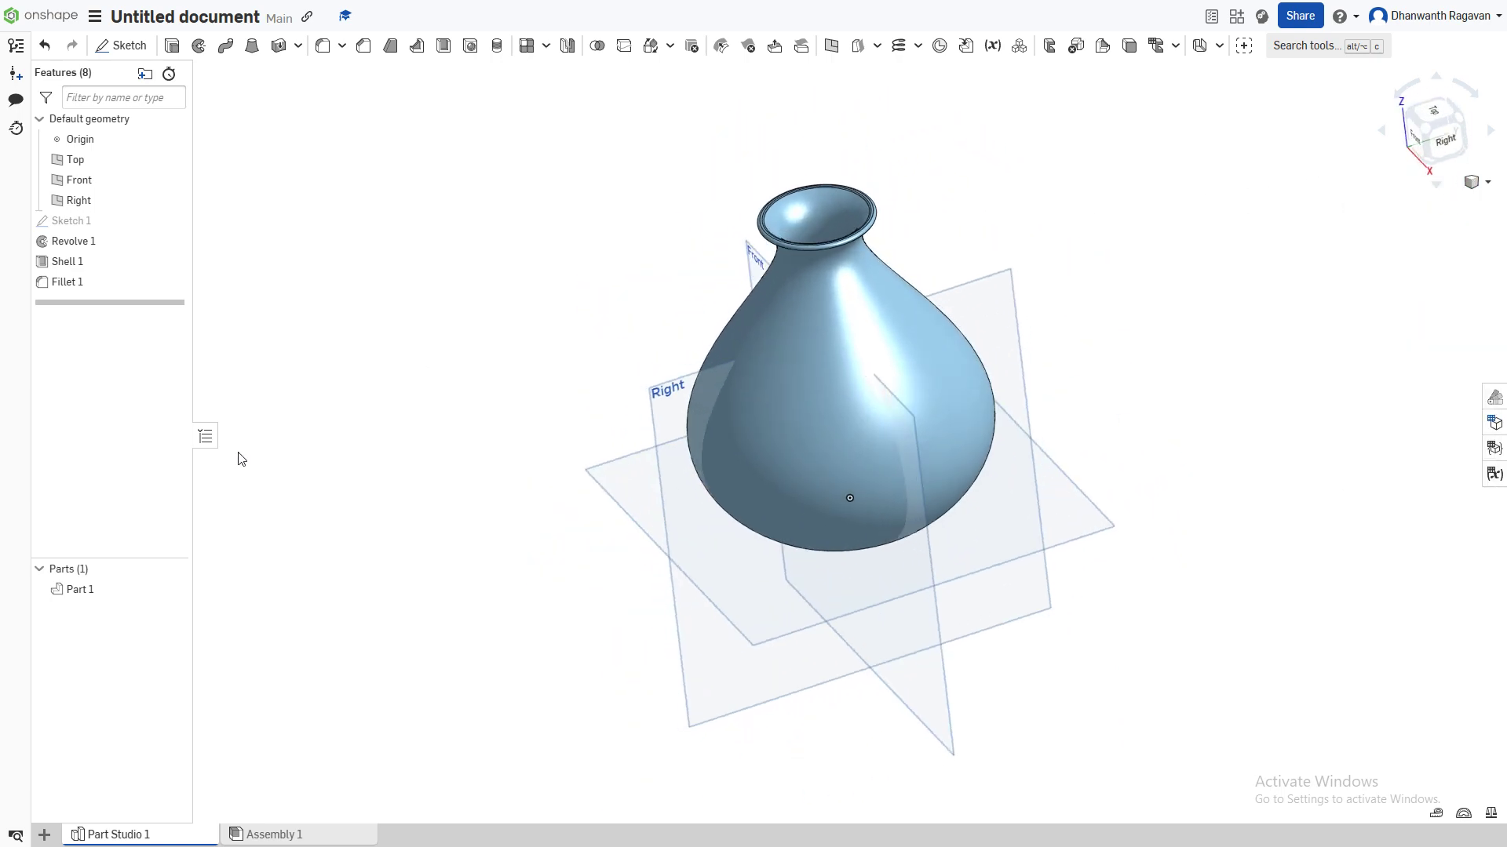
# Step: Set Part 1's appearance to the purple colour 836ABB
pyautogui.rightClick(112, 594)
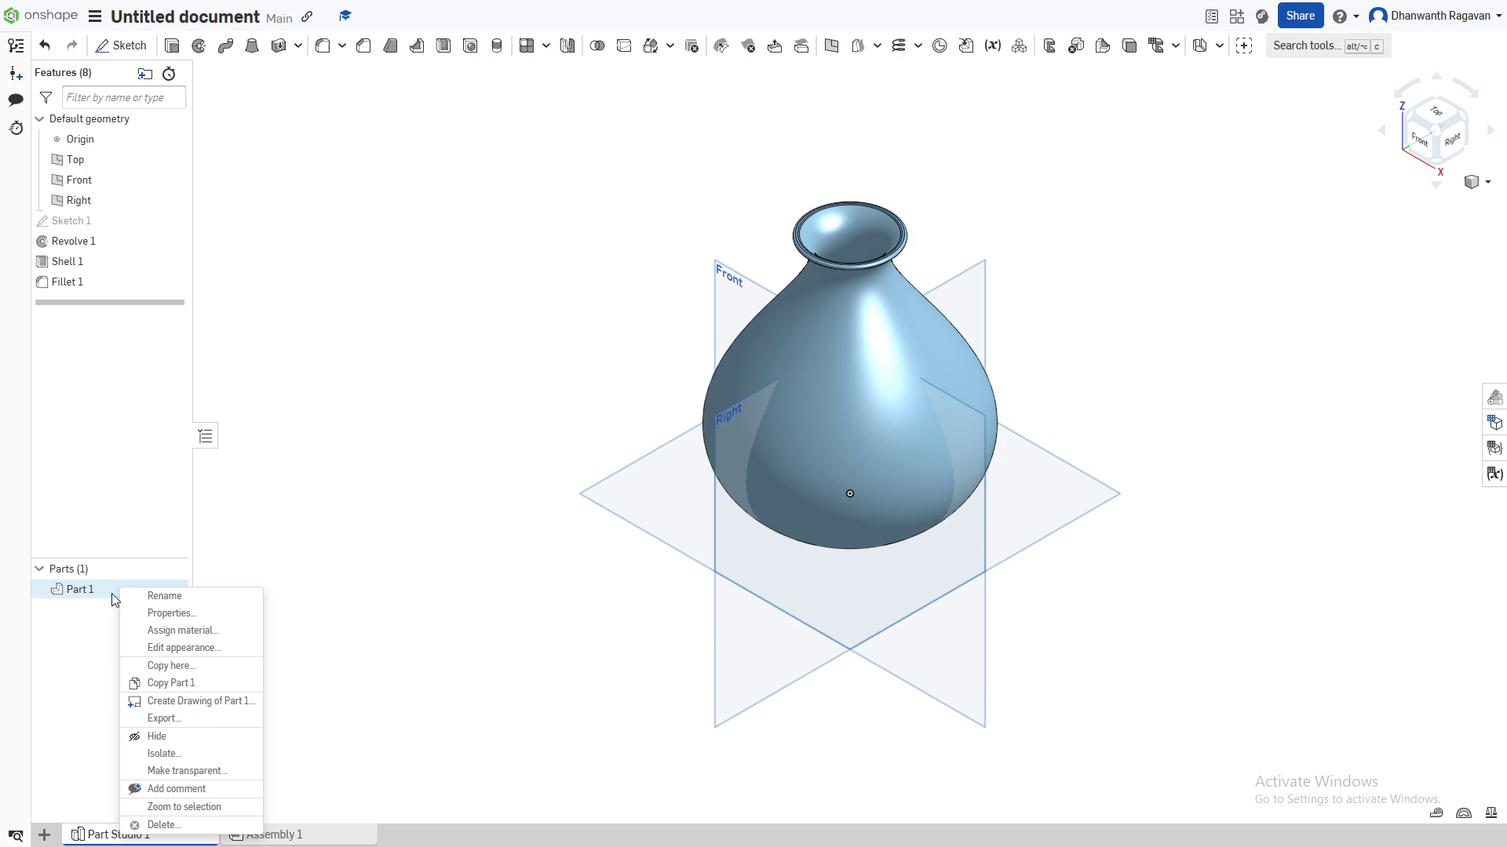
pyautogui.click(171, 648)
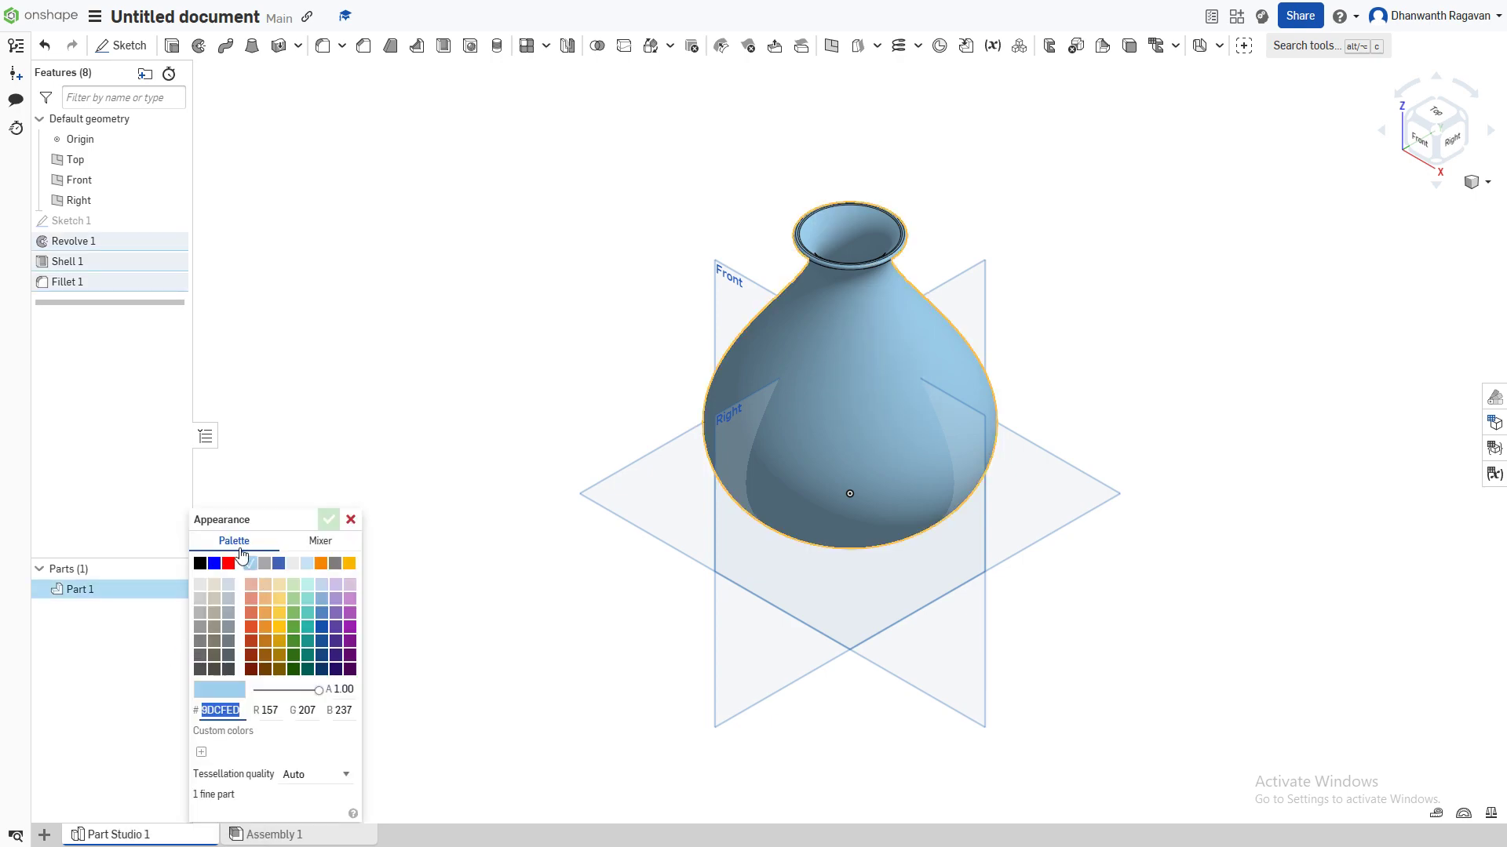
pyautogui.click(228, 564)
pyautogui.click(214, 564)
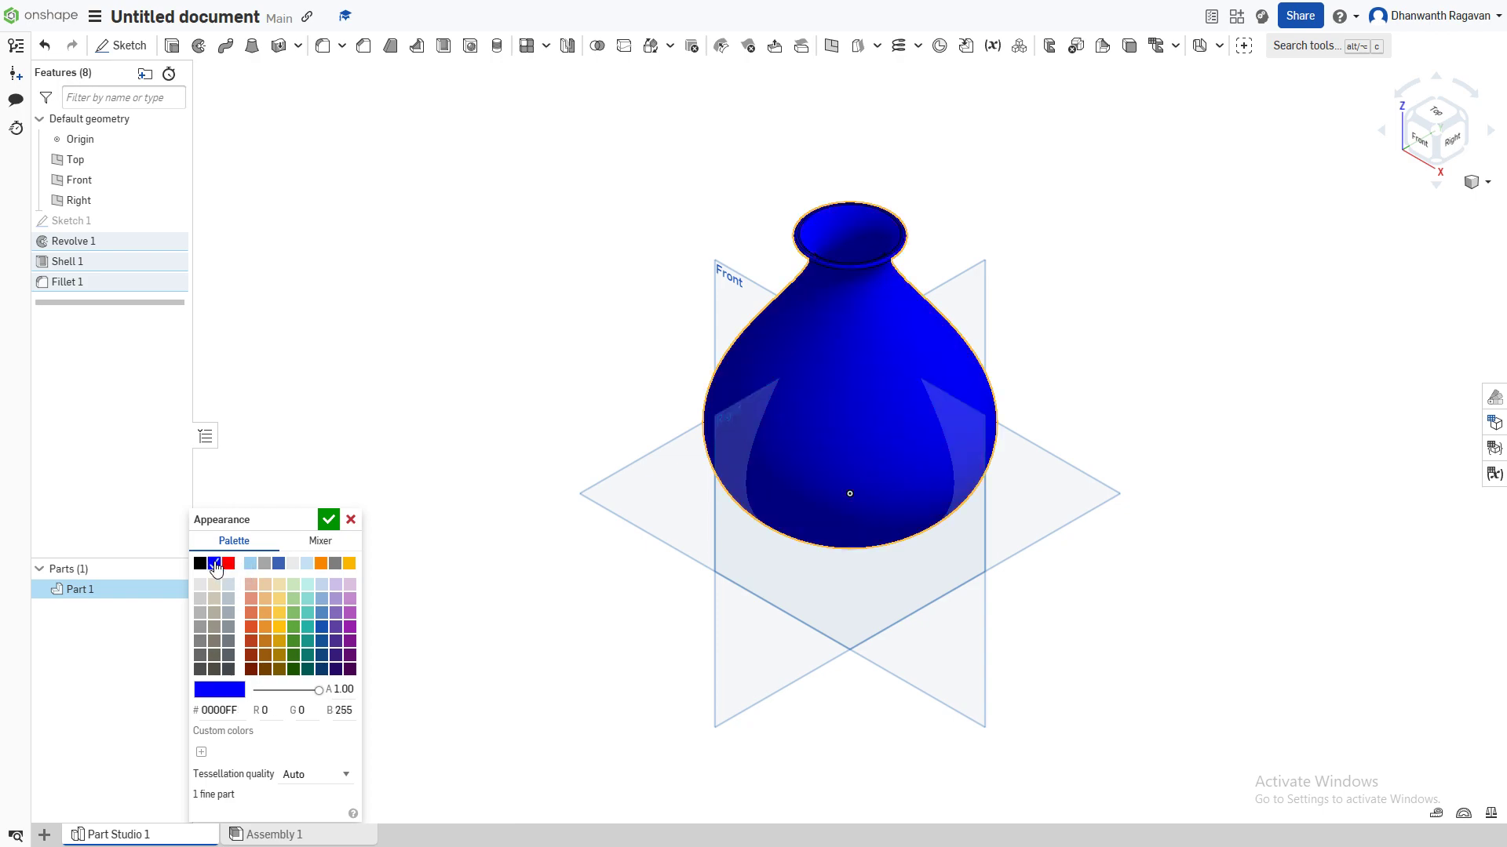
pyautogui.click(348, 627)
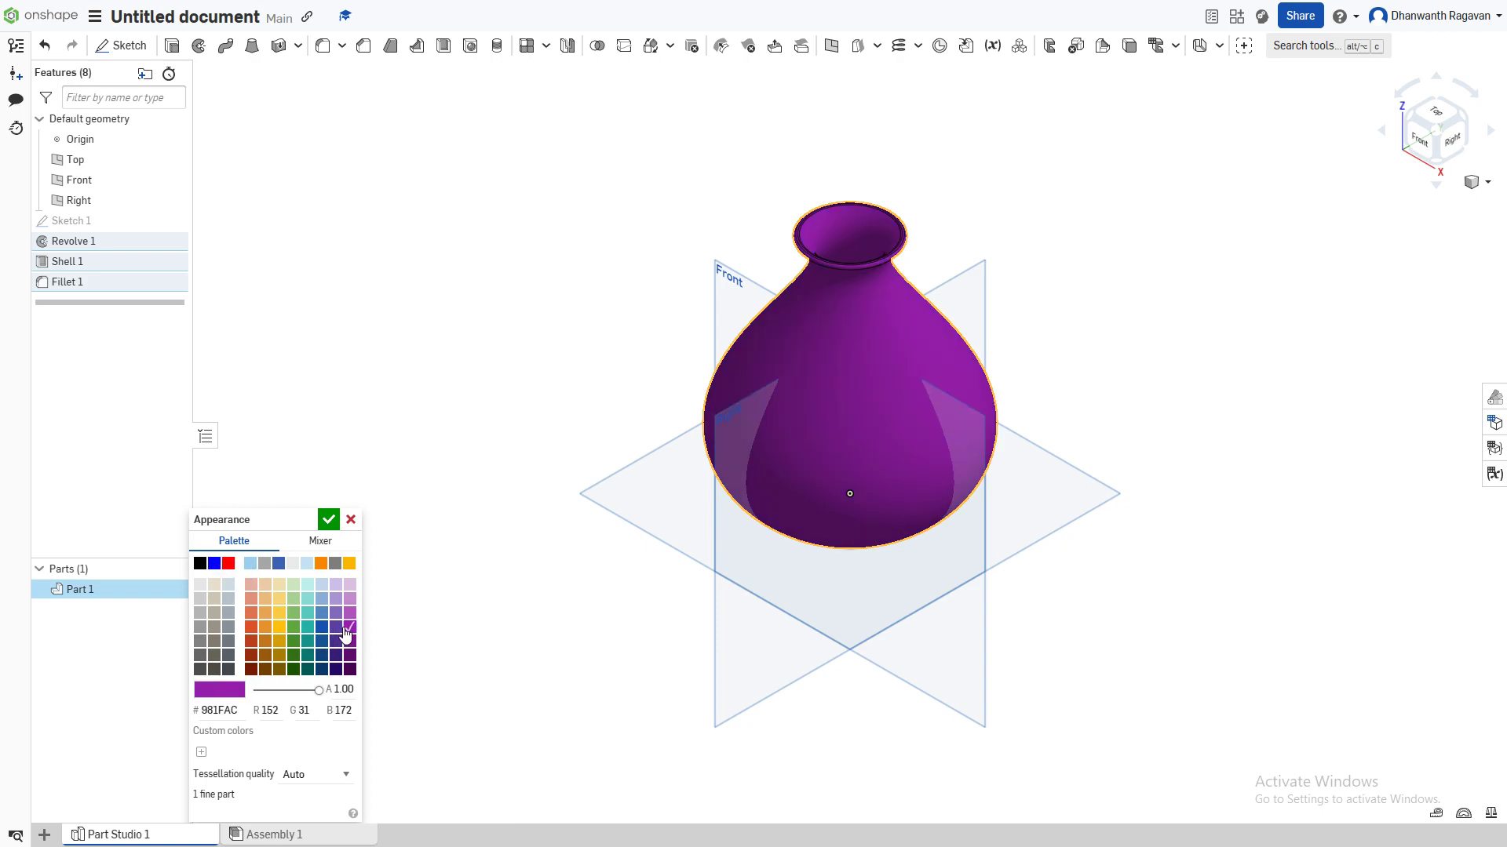
pyautogui.click(337, 669)
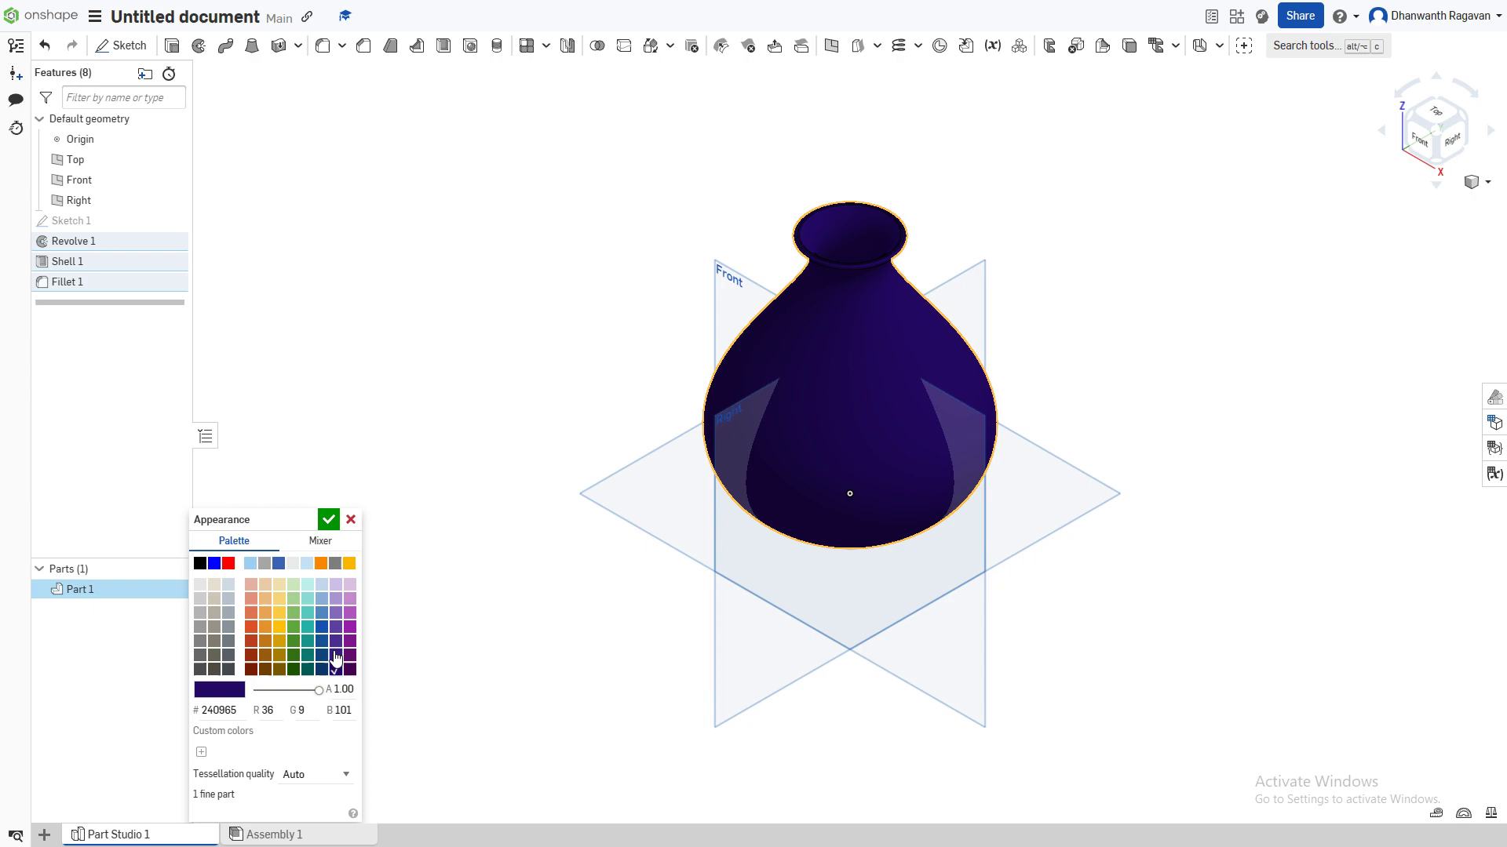
pyautogui.click(336, 655)
pyautogui.click(335, 641)
pyautogui.click(333, 628)
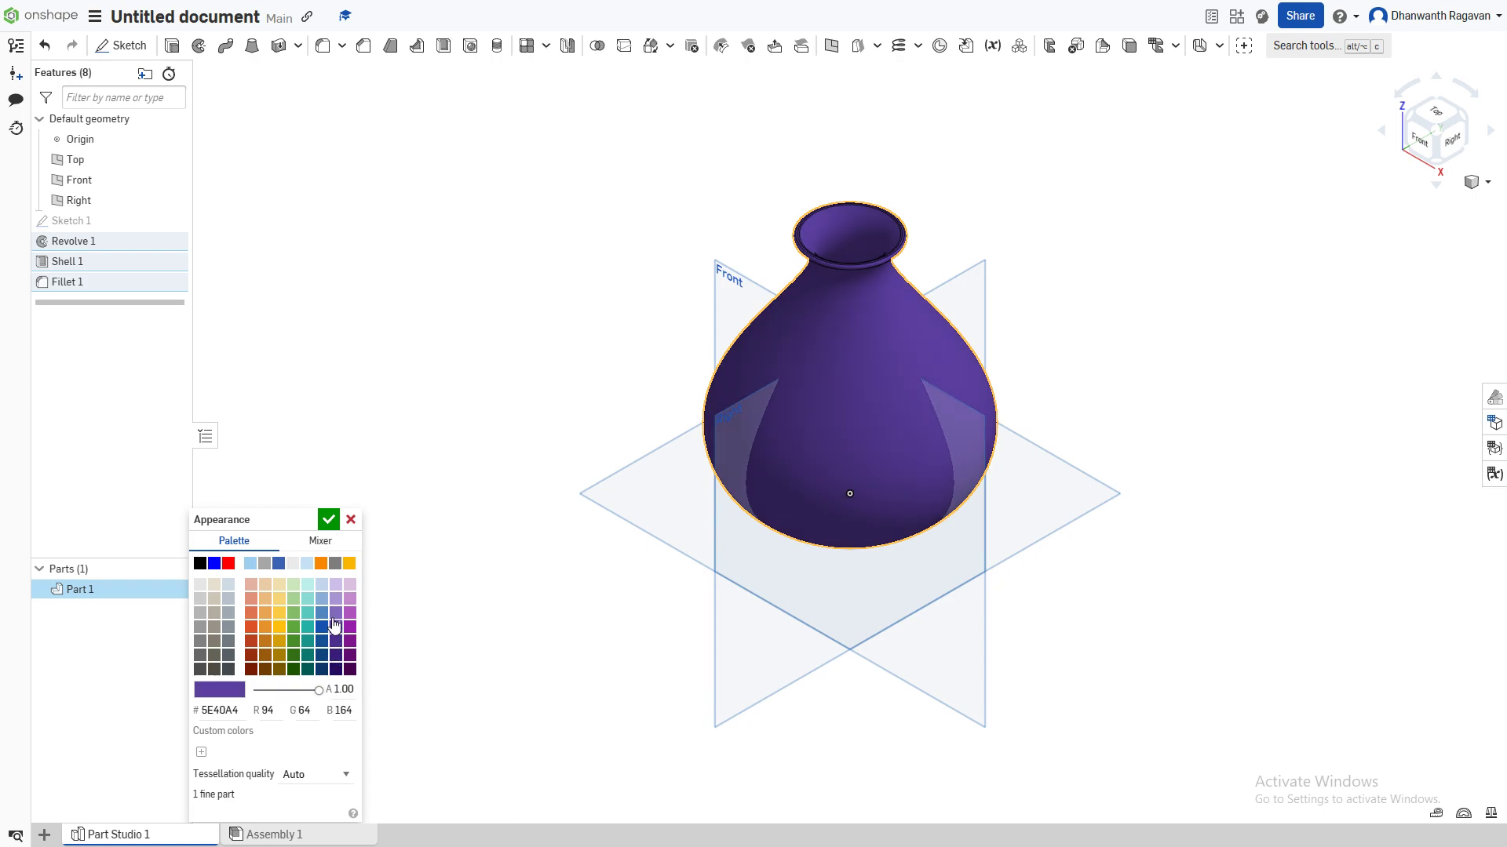
pyautogui.click(333, 615)
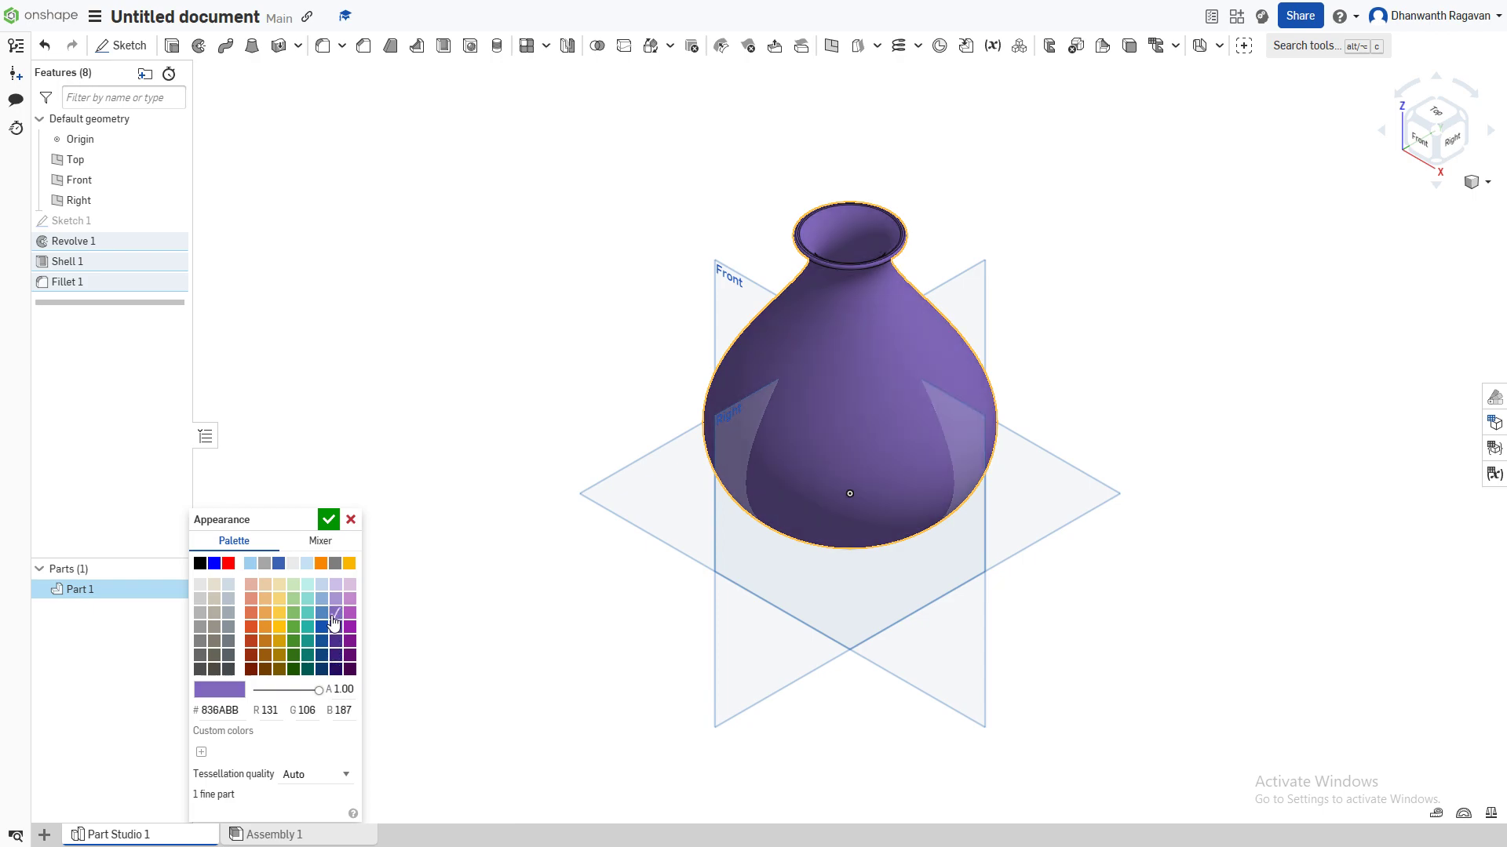
pyautogui.click(329, 520)
pyautogui.click(1410, 150)
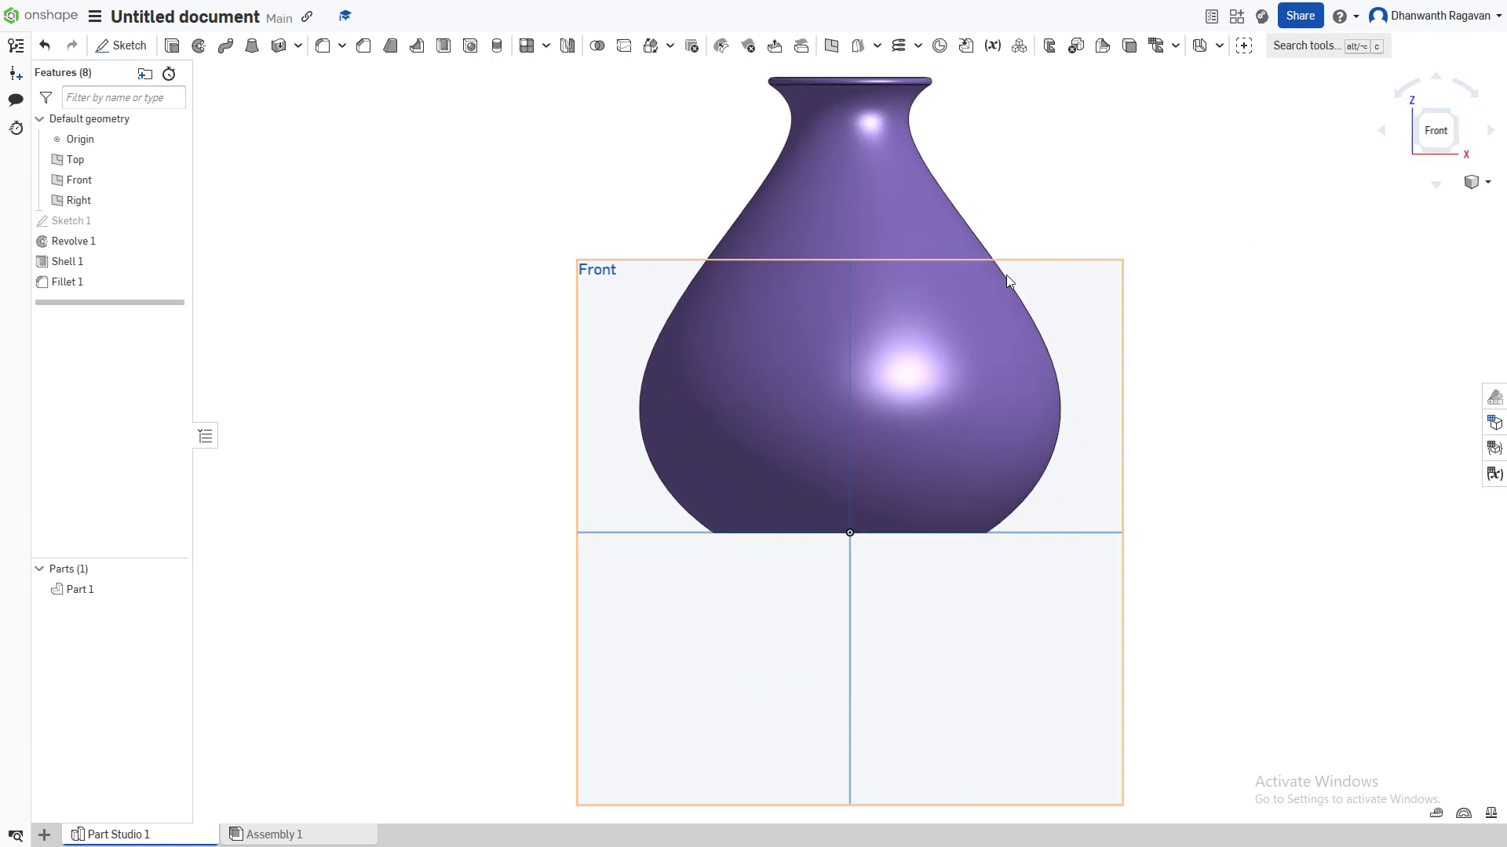
# Step: Hide the Top, Front and Right planes with P and show the vase in isometric view
pyautogui.scroll(-2, 1006, 275)
pyautogui.moveTo(982, 266)
pyautogui.mouseDown(button='right')
pyautogui.moveTo(1020, 256)
pyautogui.moveTo(1011, 288)
pyautogui.moveTo(1013, 265)
pyautogui.mouseUp(button='right')
pyautogui.press('p')
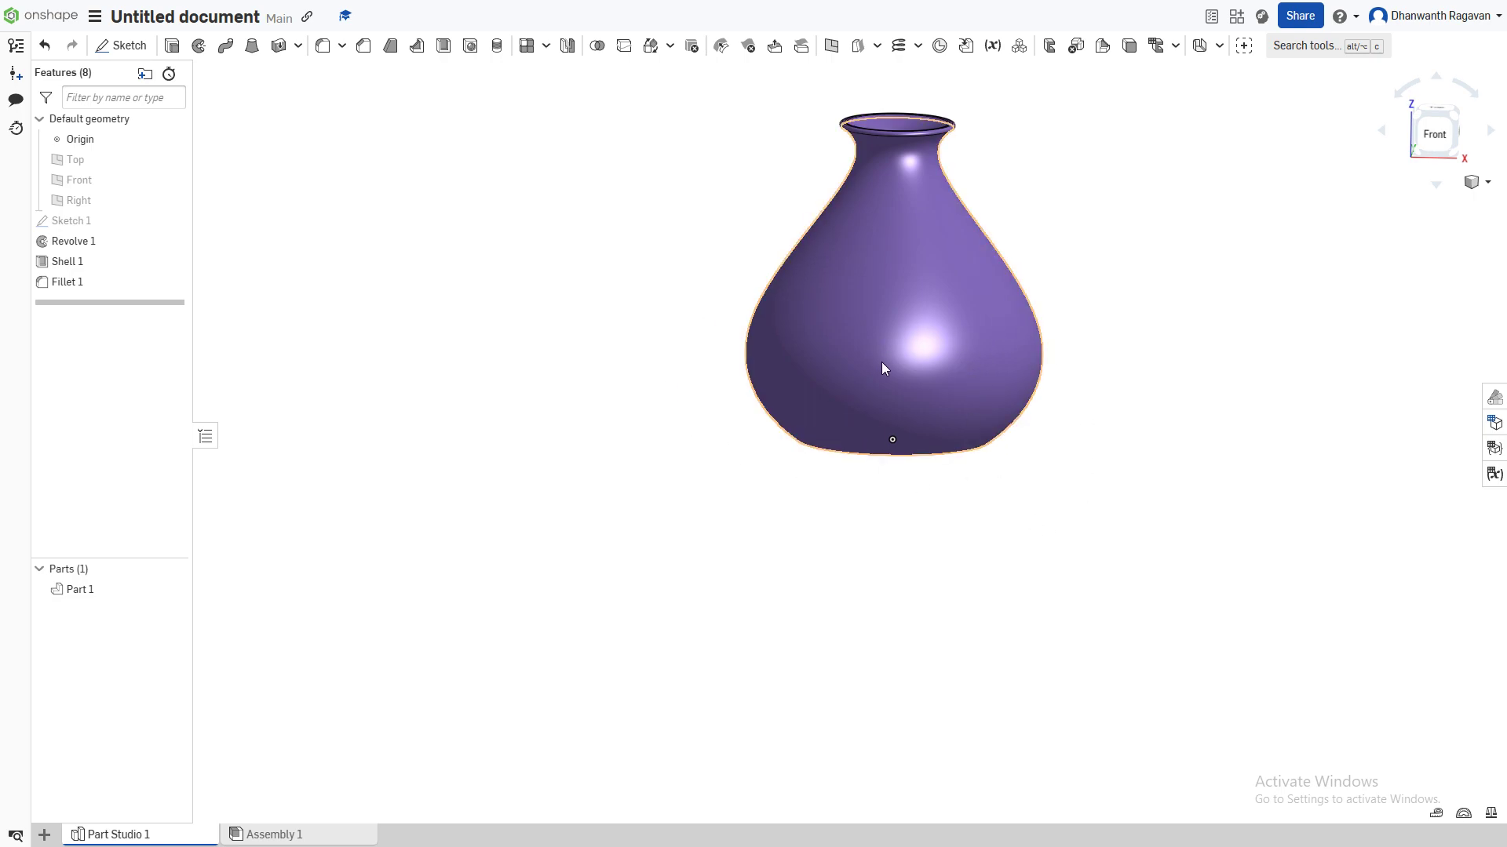
pyautogui.moveTo(882, 361)
pyautogui.mouseDown(button='right')
pyautogui.moveTo(958, 350)
pyautogui.moveTo(892, 360)
pyautogui.mouseUp(button='right')
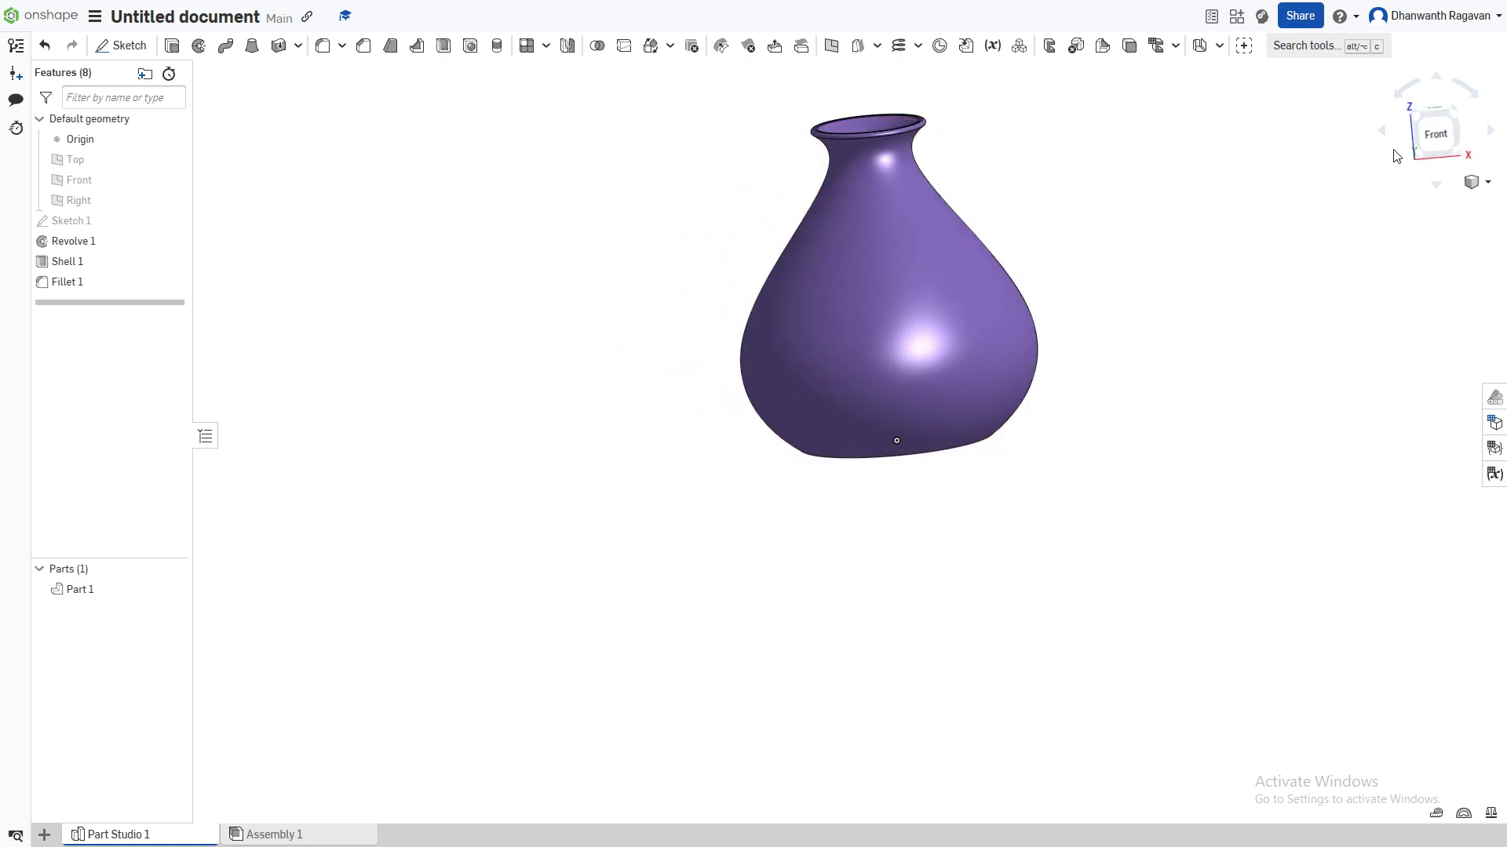
pyautogui.click(1464, 181)
pyautogui.click(1465, 200)
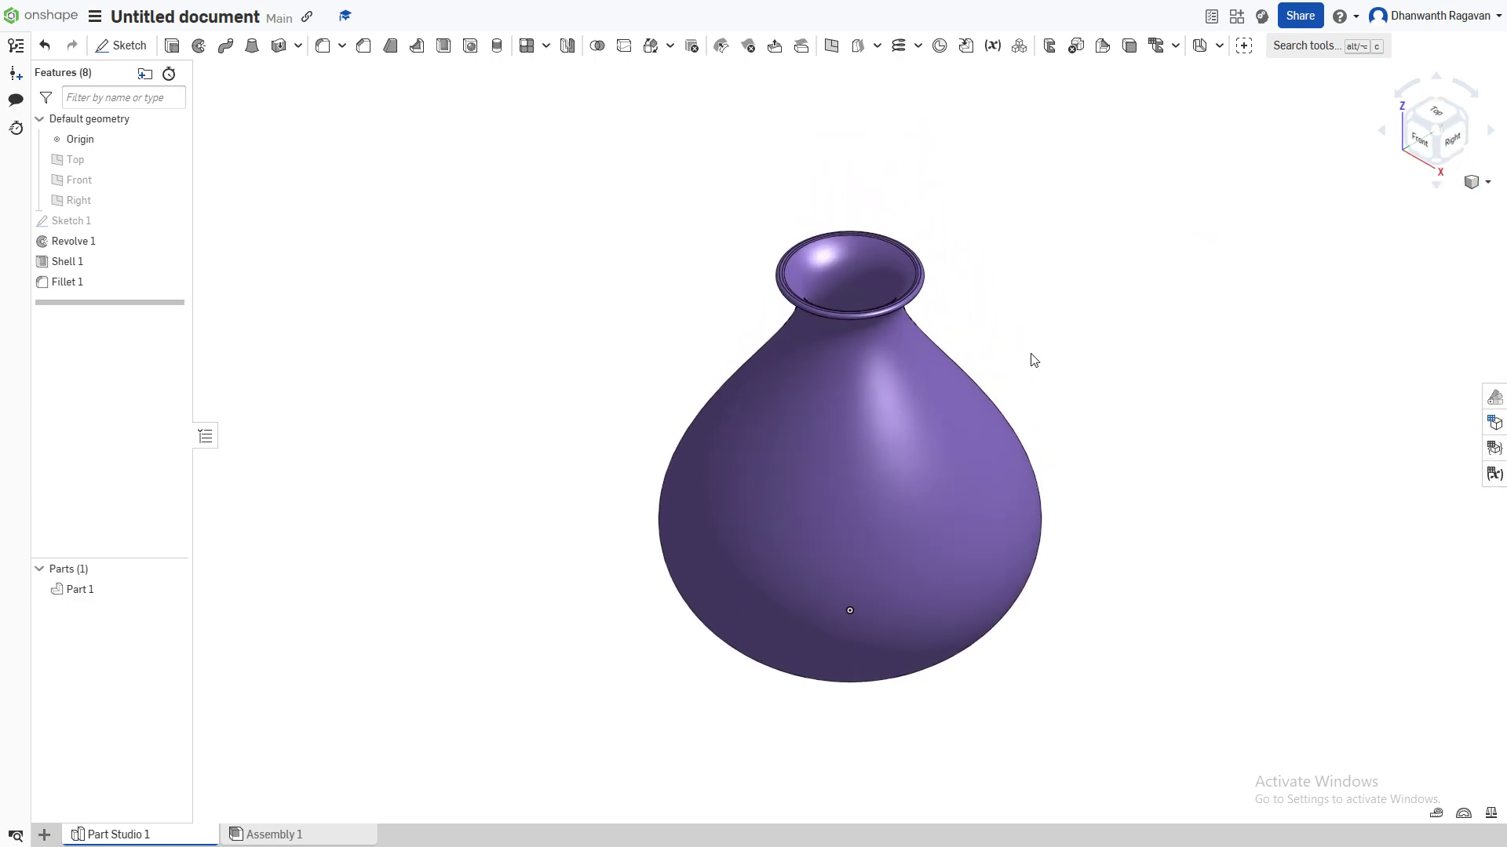
pyautogui.moveTo(917, 411)
pyautogui.mouseDown(button='right')
pyautogui.moveTo(921, 392)
pyautogui.moveTo(882, 387)
pyautogui.mouseUp(button='right')
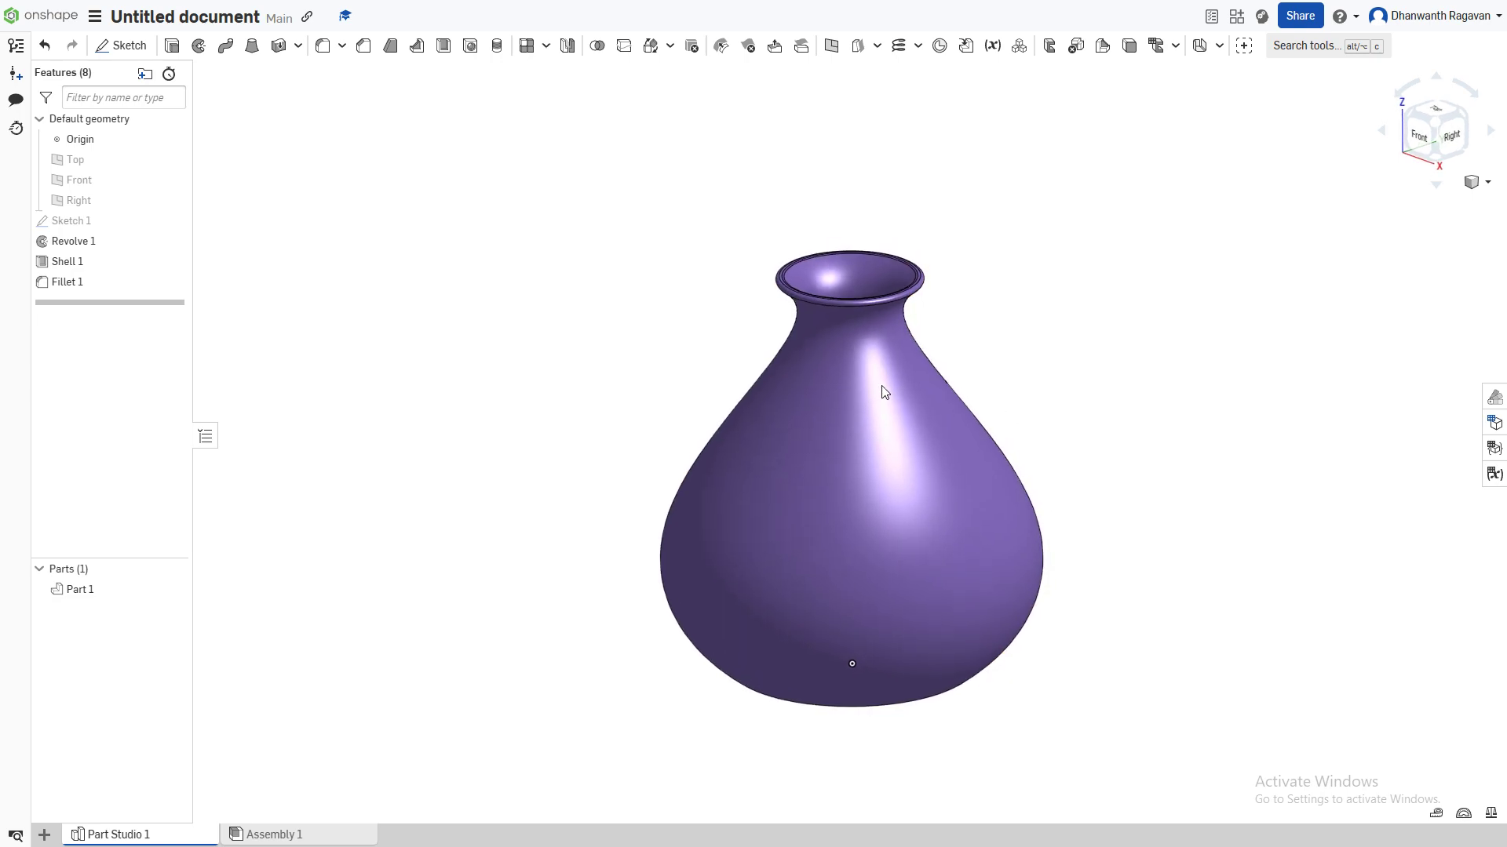